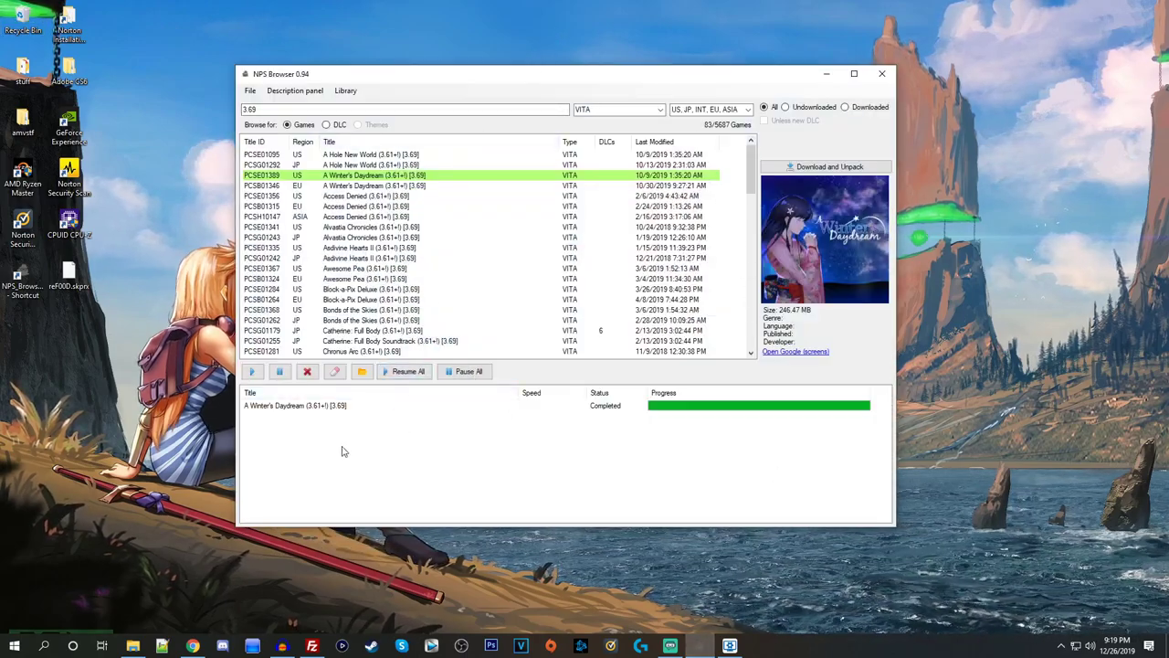
# Confirm A Winter's Daydream (3.61+) shows Completed in NPS Browser and select its US entry.
pyautogui.click(603, 407)
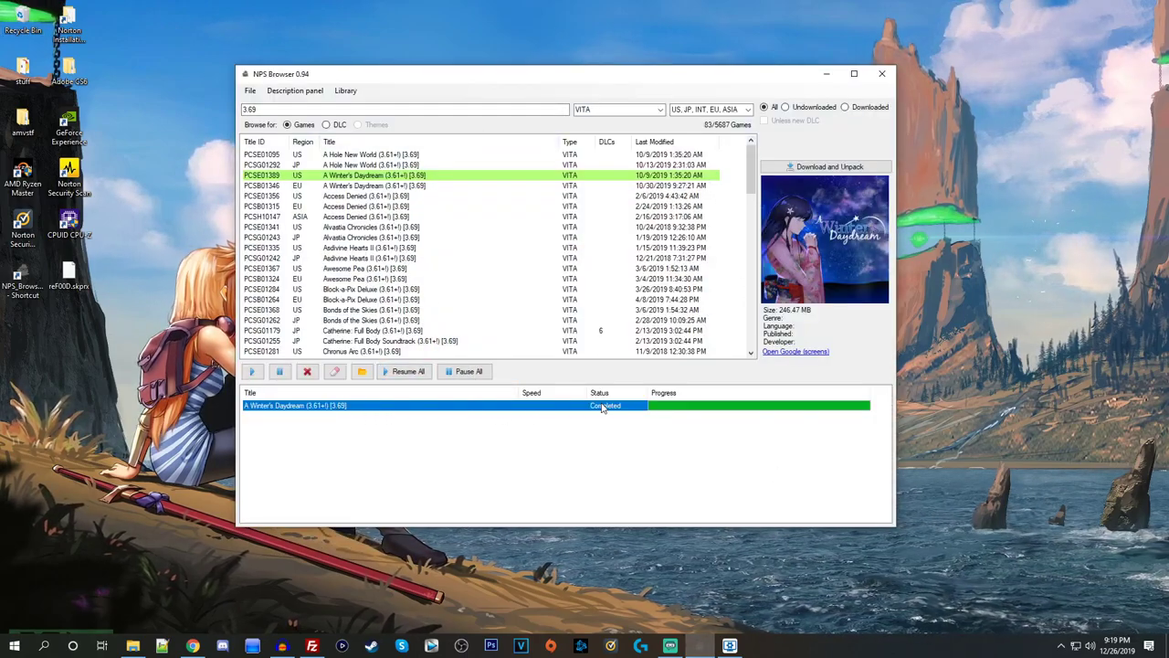
pyautogui.click(508, 432)
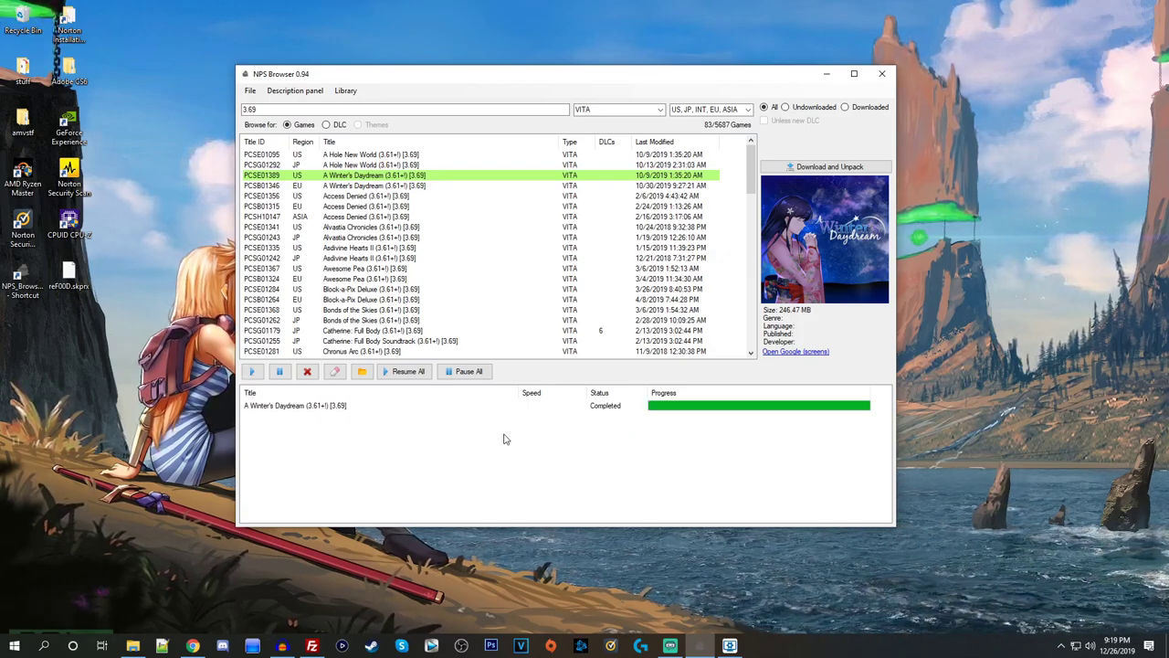
pyautogui.click(420, 176)
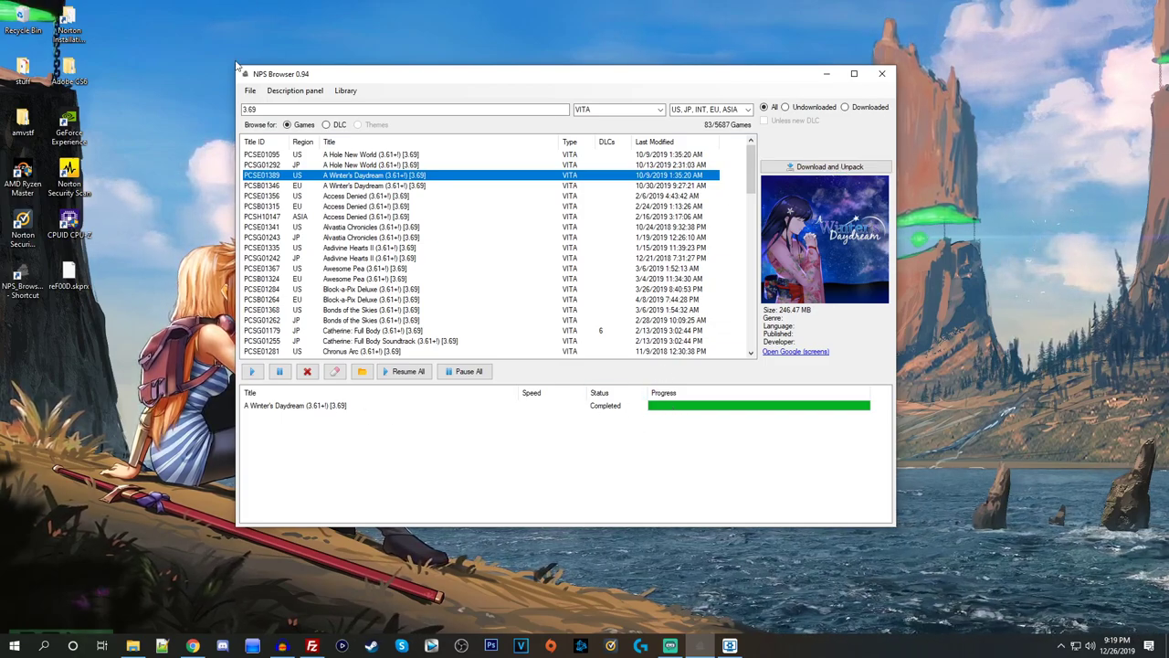
pyautogui.click(250, 91)
pyautogui.click(447, 80)
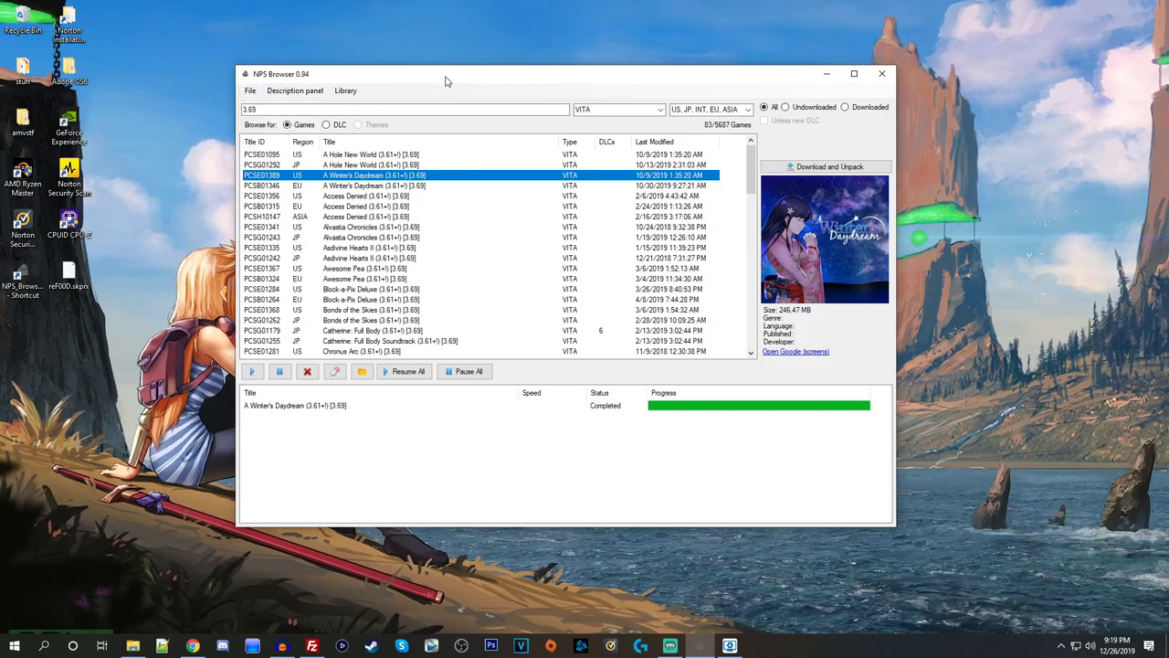
# Open the PS Vita\NPS\app folder in File Explorer, showing eight game folders including PCSE01389.
pyautogui.click(132, 646)
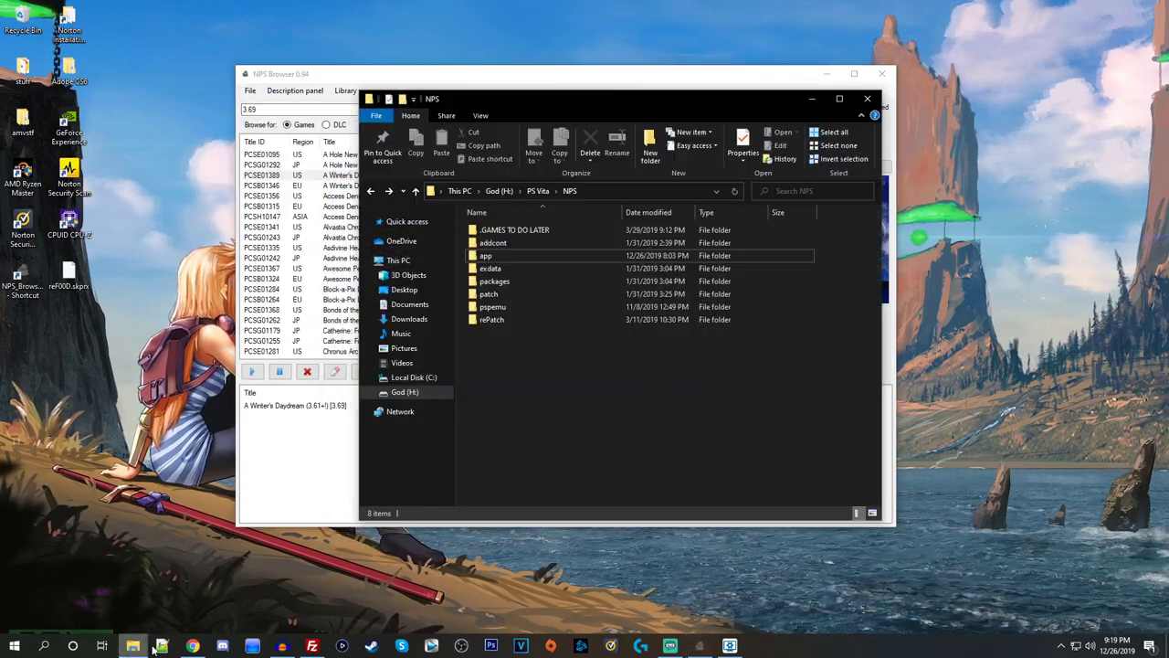
pyautogui.moveTo(656, 374); pyautogui.dragTo(552, 231)
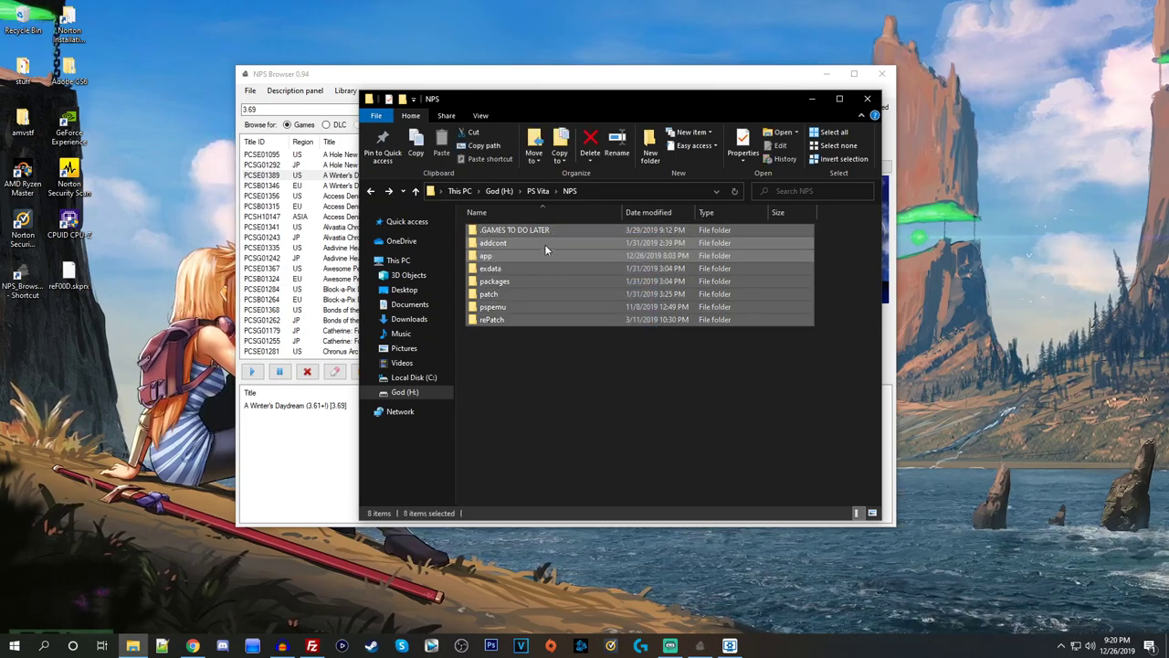
pyautogui.click(534, 356)
pyautogui.moveTo(542, 103); pyautogui.dragTo(572, 98)
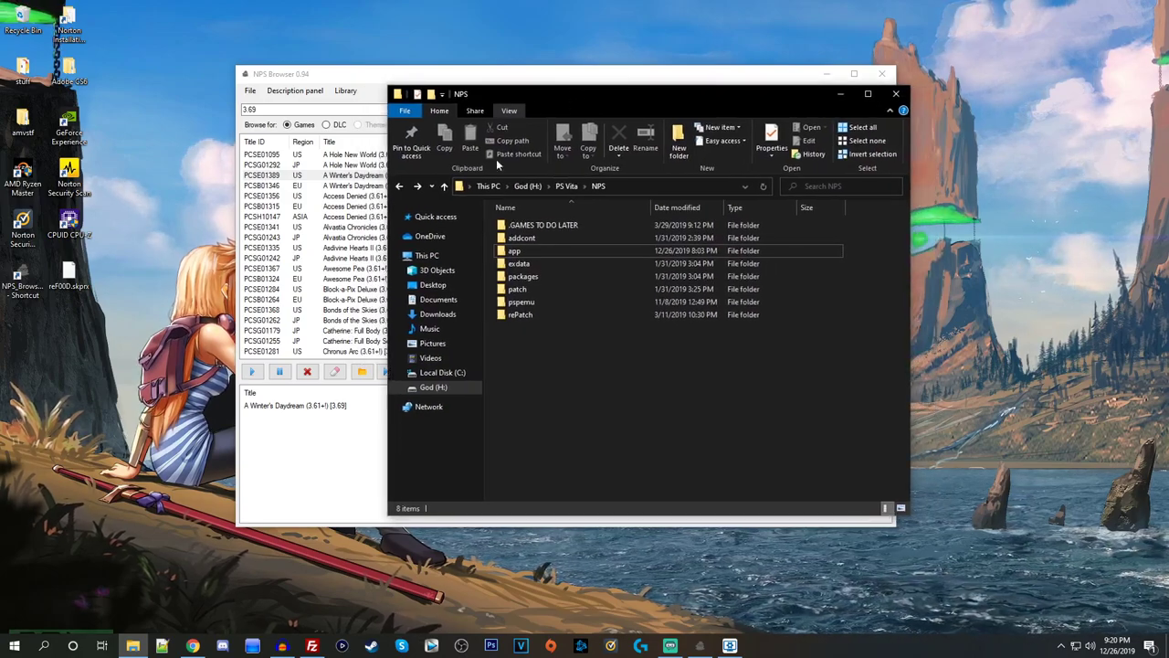
pyautogui.doubleClick(538, 250)
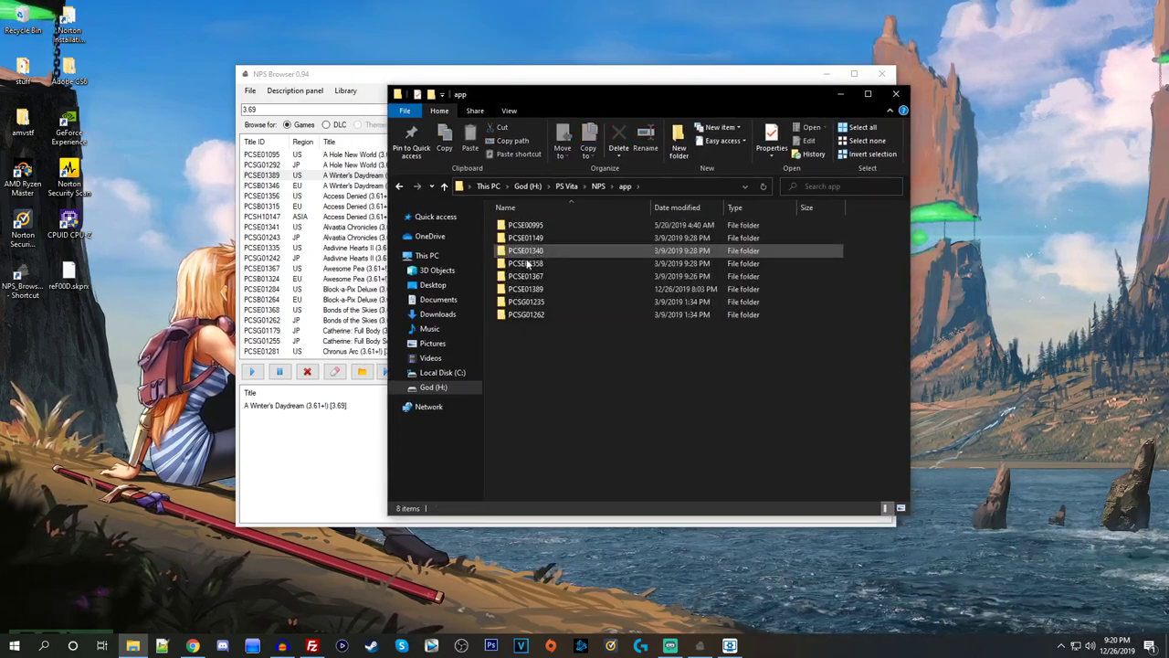
pyautogui.moveTo(551, 342)
pyautogui.mouseDown()
pyautogui.moveTo(527, 223)
pyautogui.moveTo(555, 229)
pyautogui.moveTo(561, 345)
pyautogui.mouseUp()
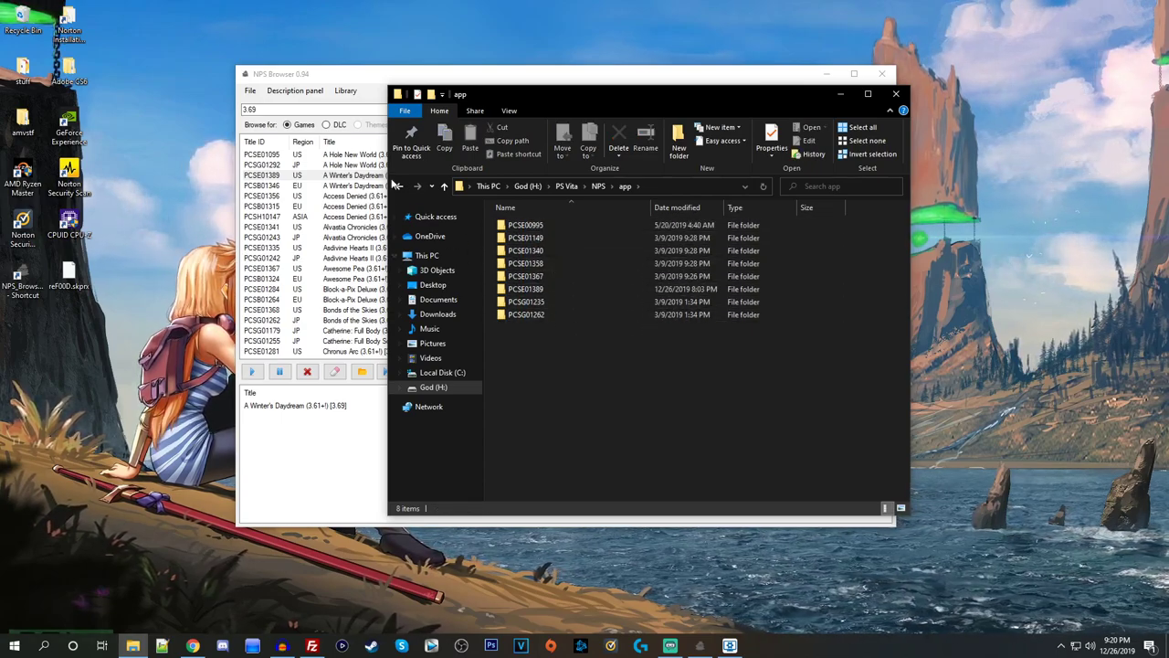
# Look up A Winter's Daydream's title ID (PCSE01389) in NPS Browser.
pyautogui.click(388, 78)
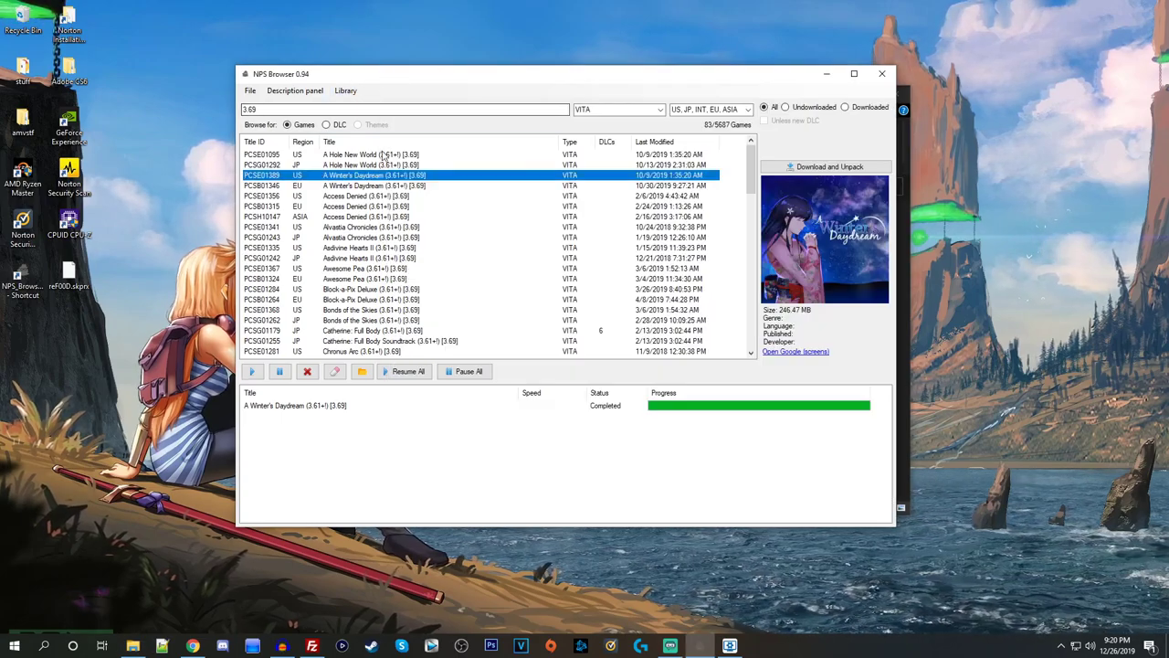
pyautogui.click(437, 216)
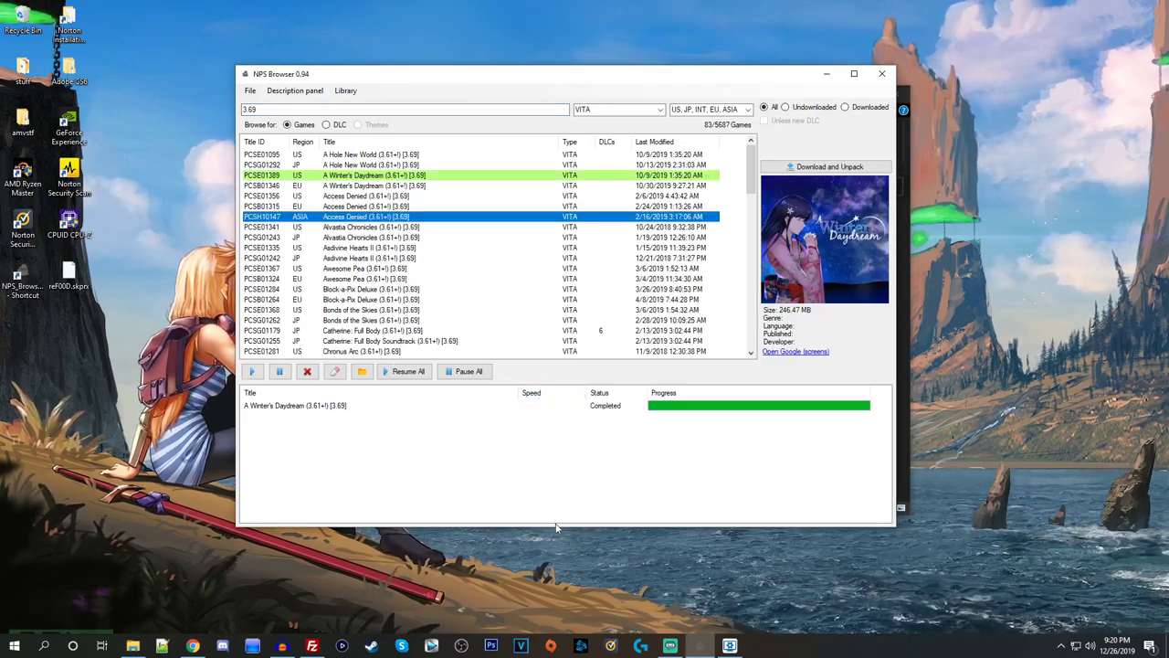
pyautogui.click(365, 410)
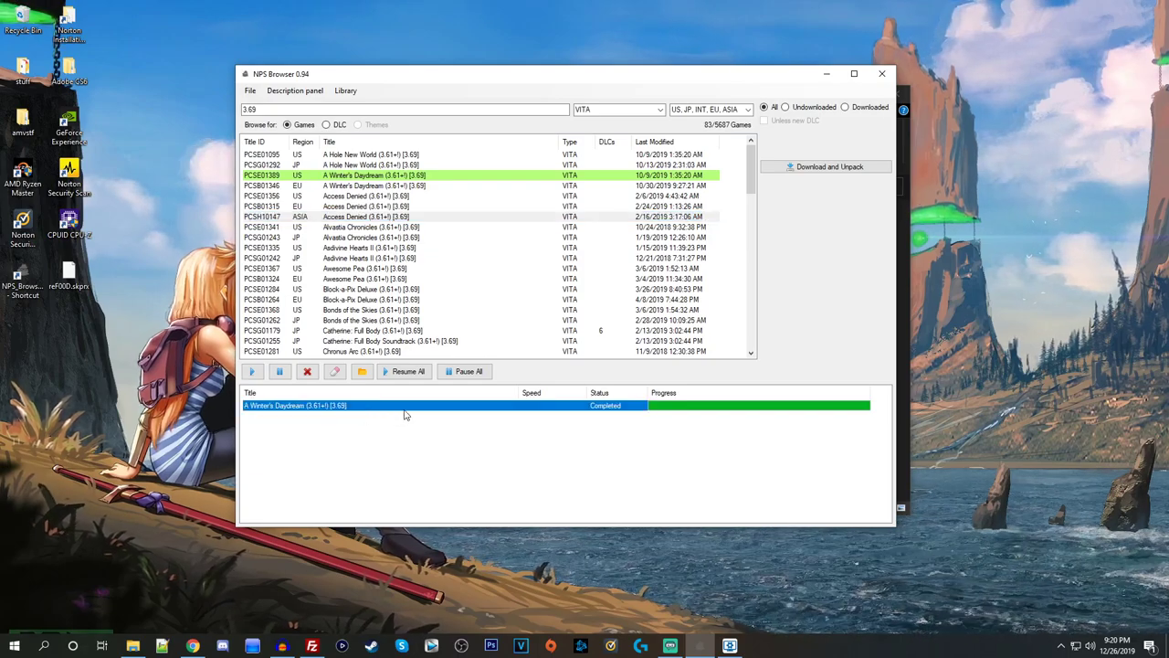
pyautogui.click(459, 176)
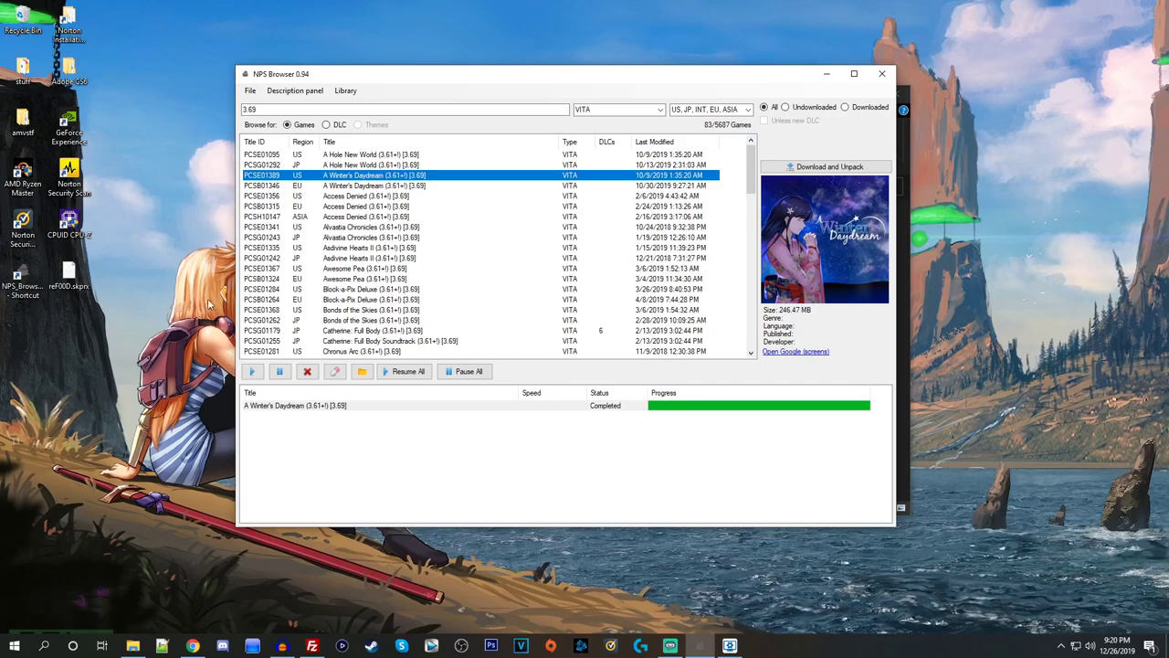
# Select the matching PCSE01389 folder in File Explorer's app folder.
pyautogui.click(133, 646)
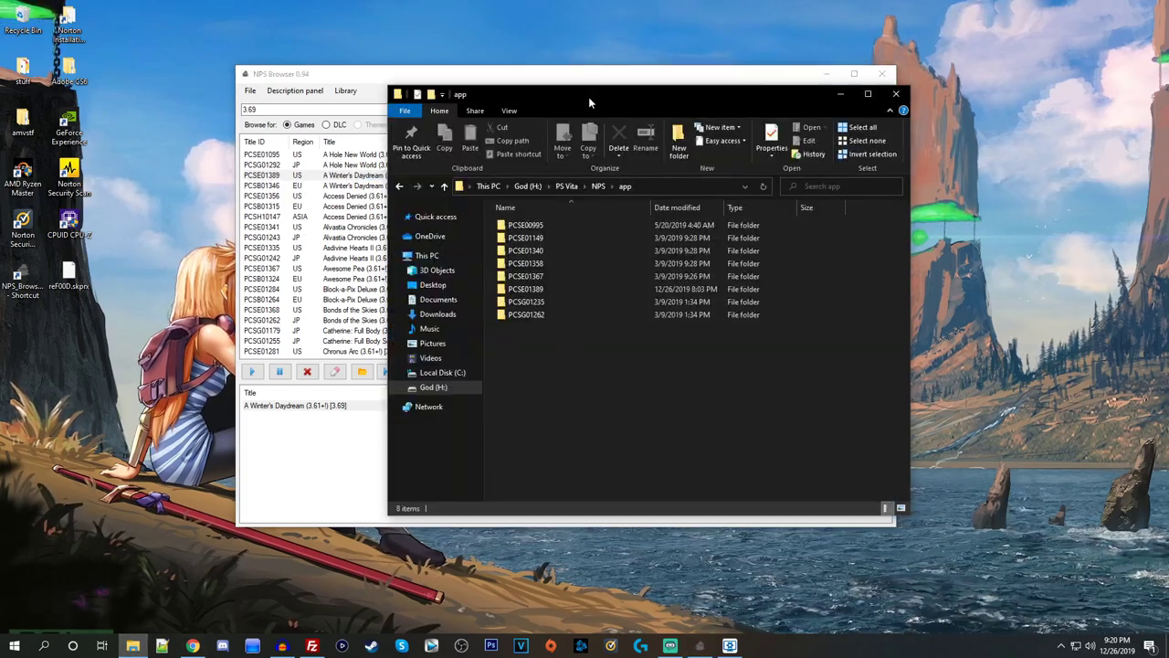
pyautogui.moveTo(588, 97); pyautogui.dragTo(606, 79)
pyautogui.click(539, 270)
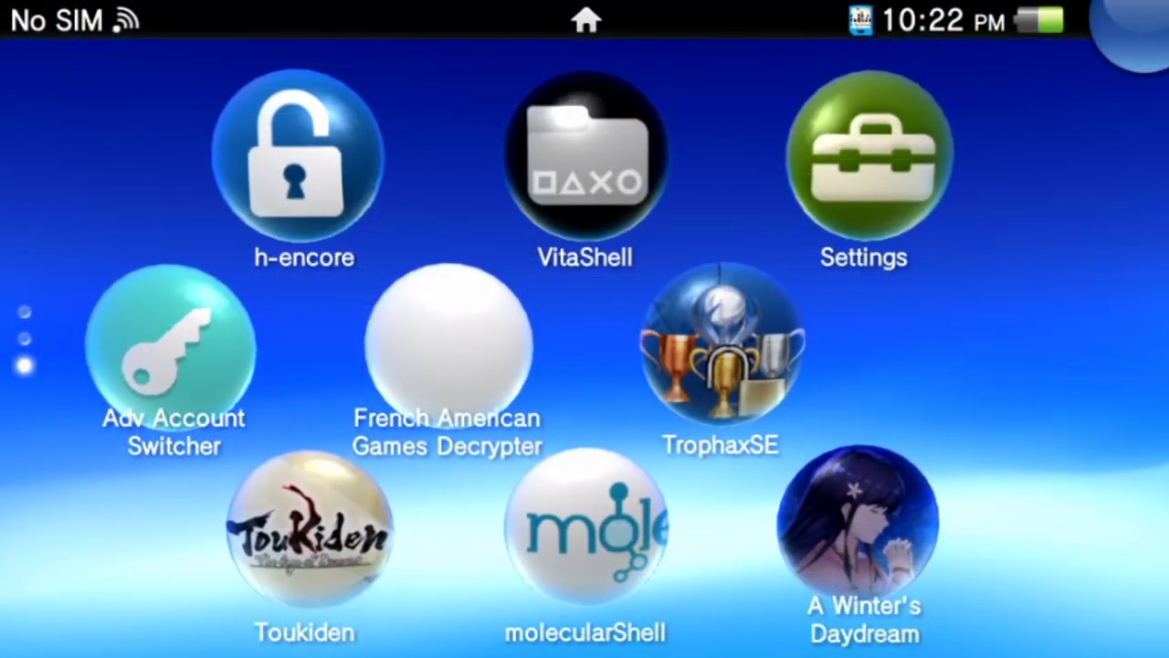
# Launch VitaShell from the Vita home screen, accepting the trophy warning.
pyautogui.click(585, 155)
pyautogui.click(884, 406)
pyautogui.click(795, 551)
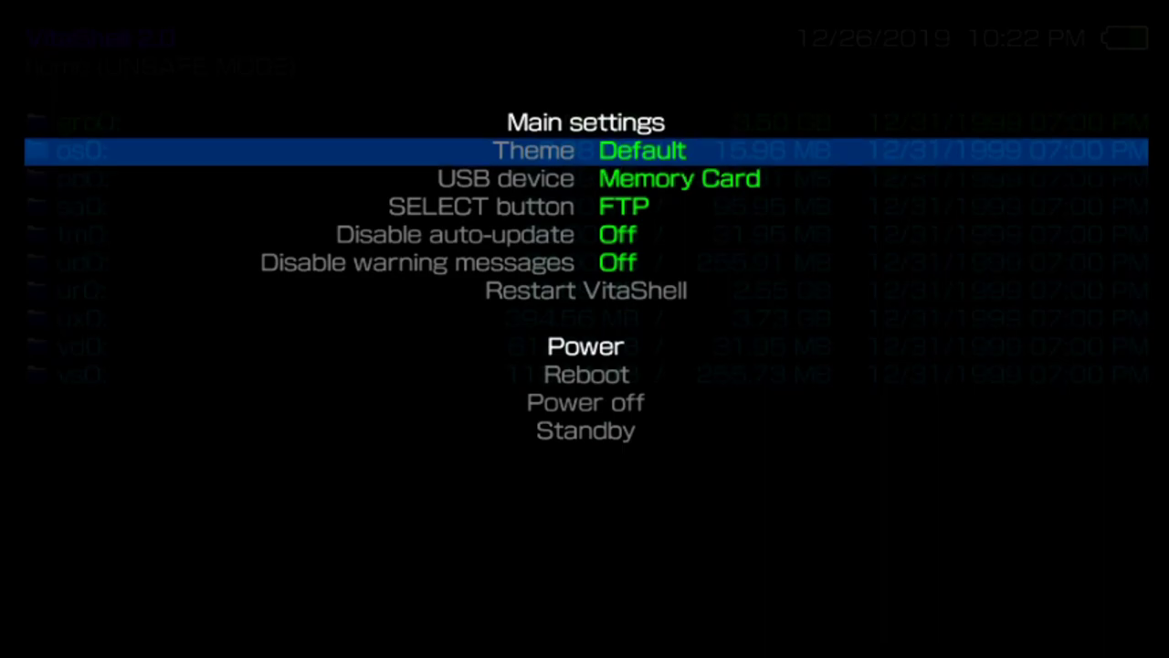
# Open and close VitaShell's settings, then start the FTP server on port 1337.
pyautogui.press('Down')
pyautogui.press('Down')
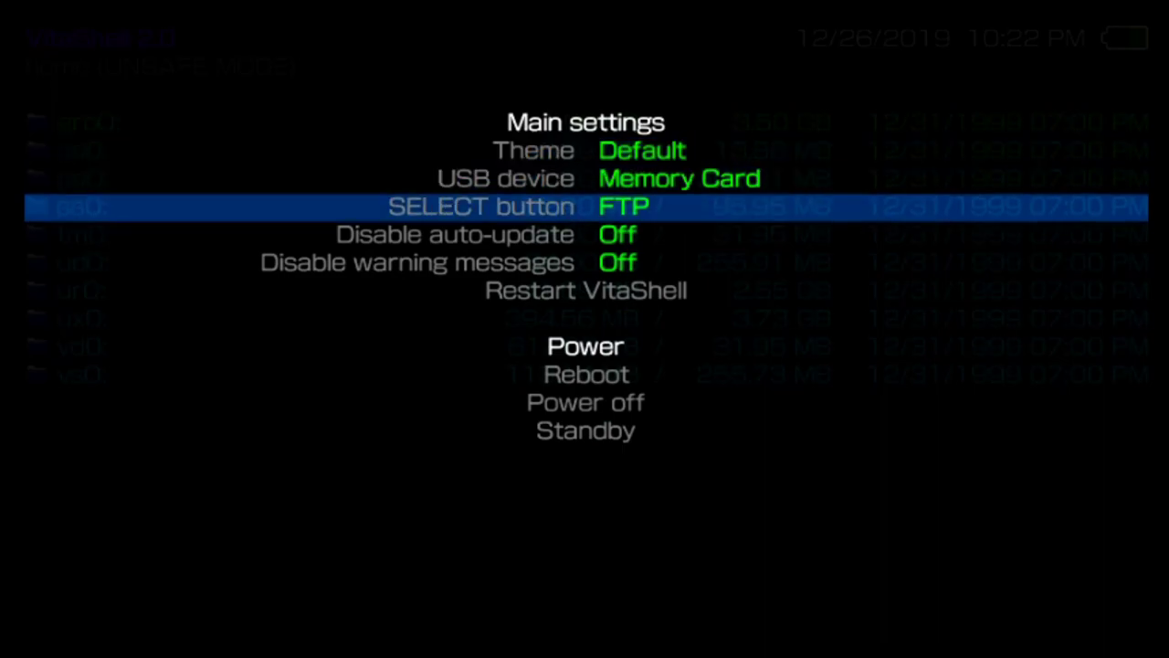
pyautogui.press('Escape')
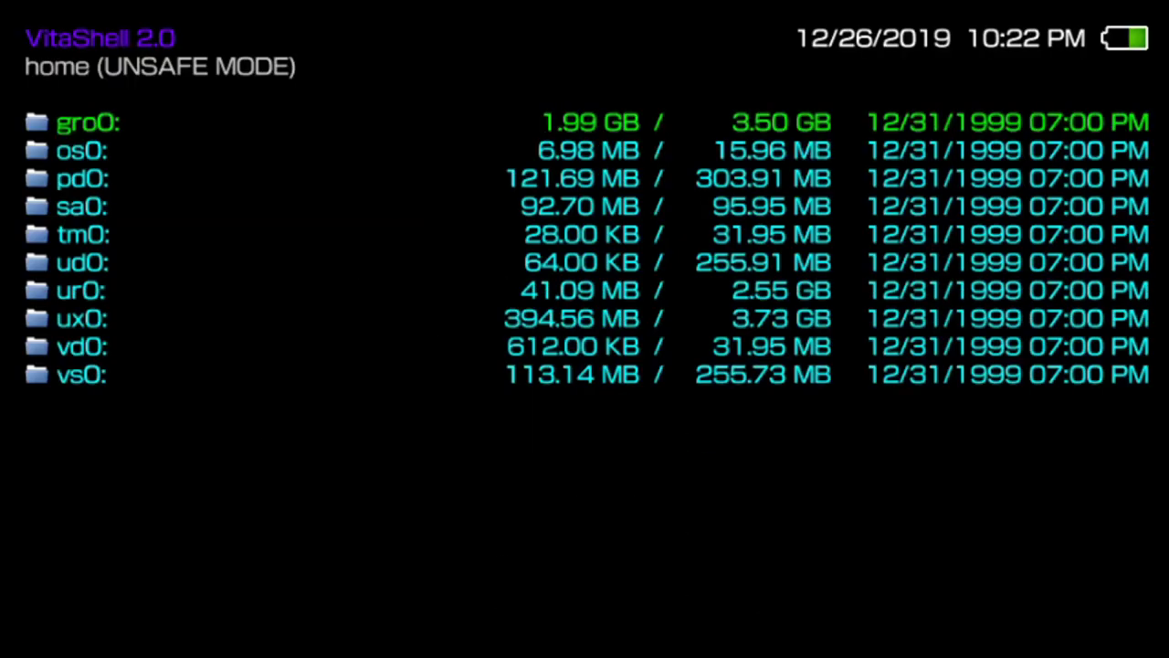
pyautogui.press('Select')
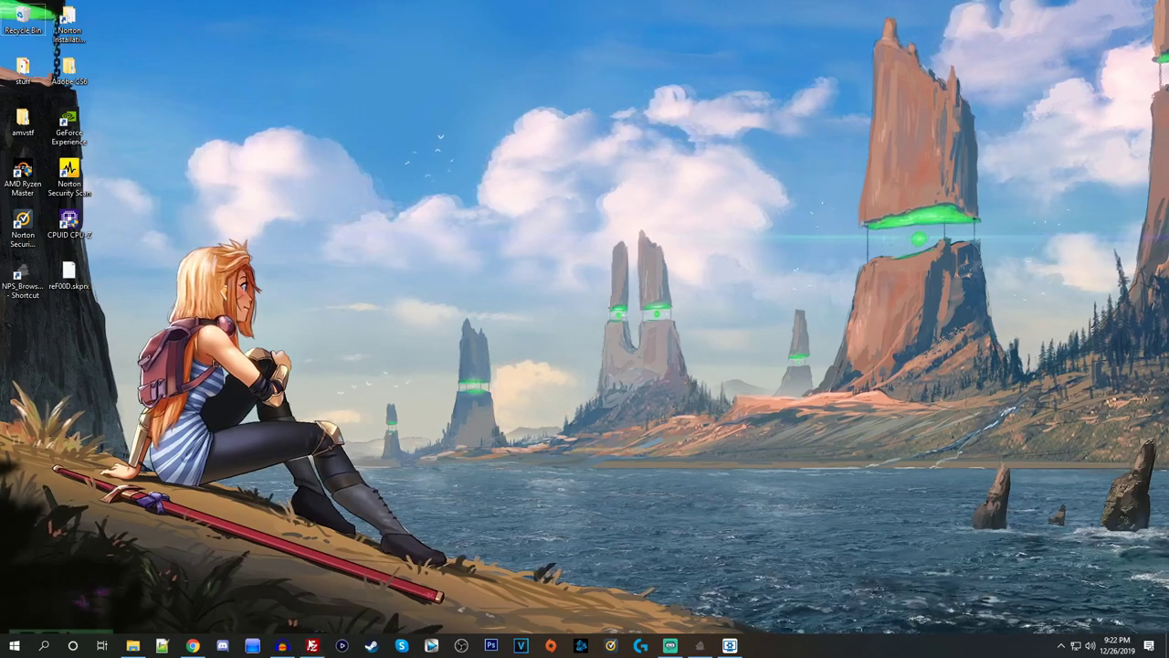
# Connect FileZilla to the Vita at 10.0.0.146:1337 and open ux0:/app.
pyautogui.click(312, 645)
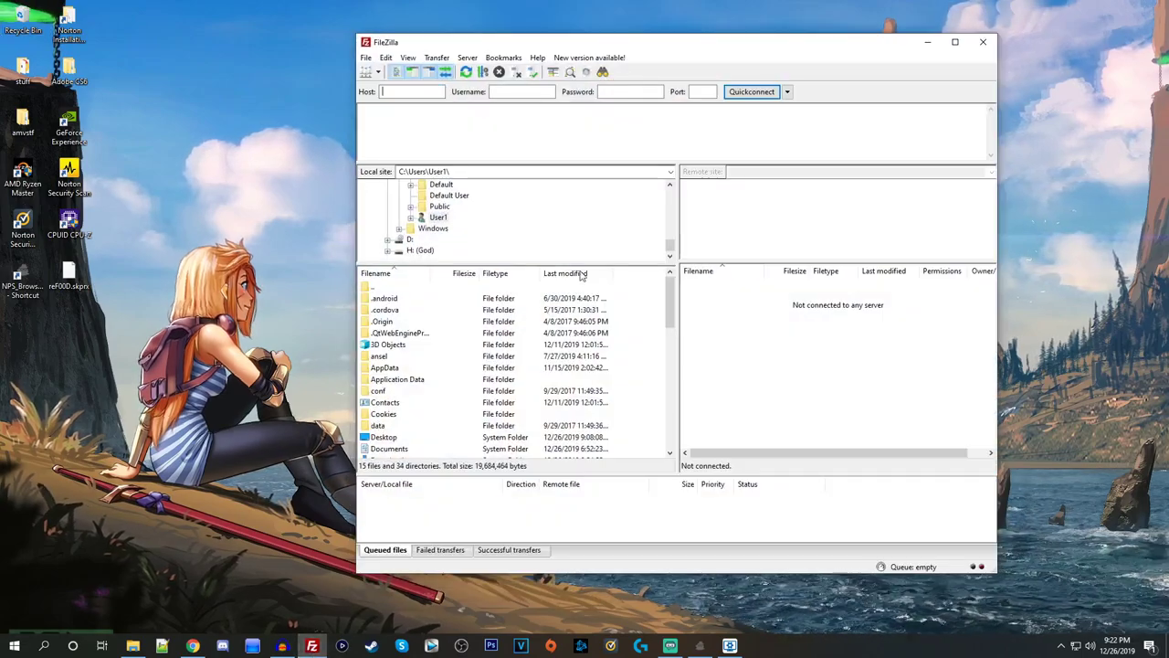
pyautogui.moveTo(668, 46); pyautogui.dragTo(530, 52)
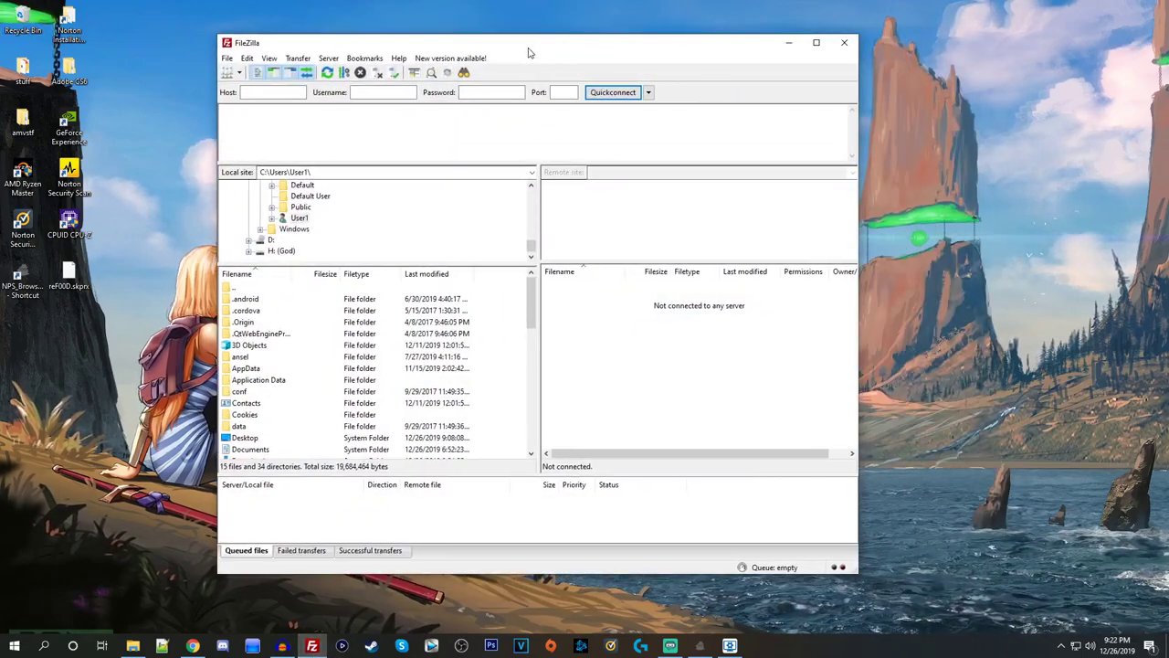
pyautogui.click(649, 92)
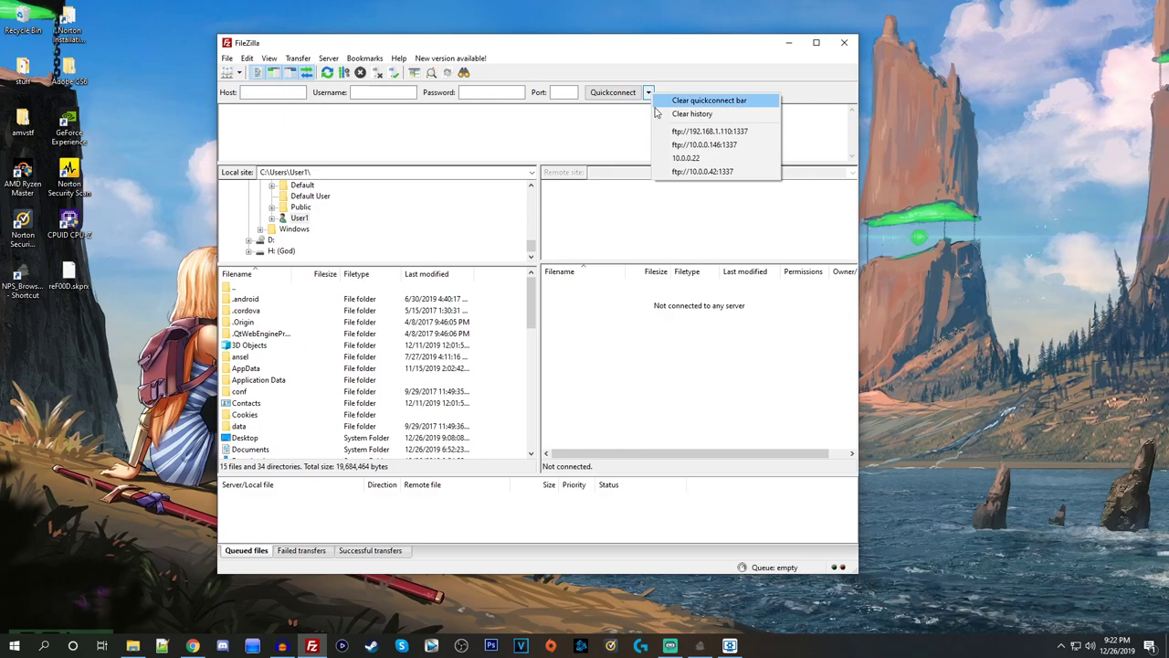
pyautogui.click(704, 145)
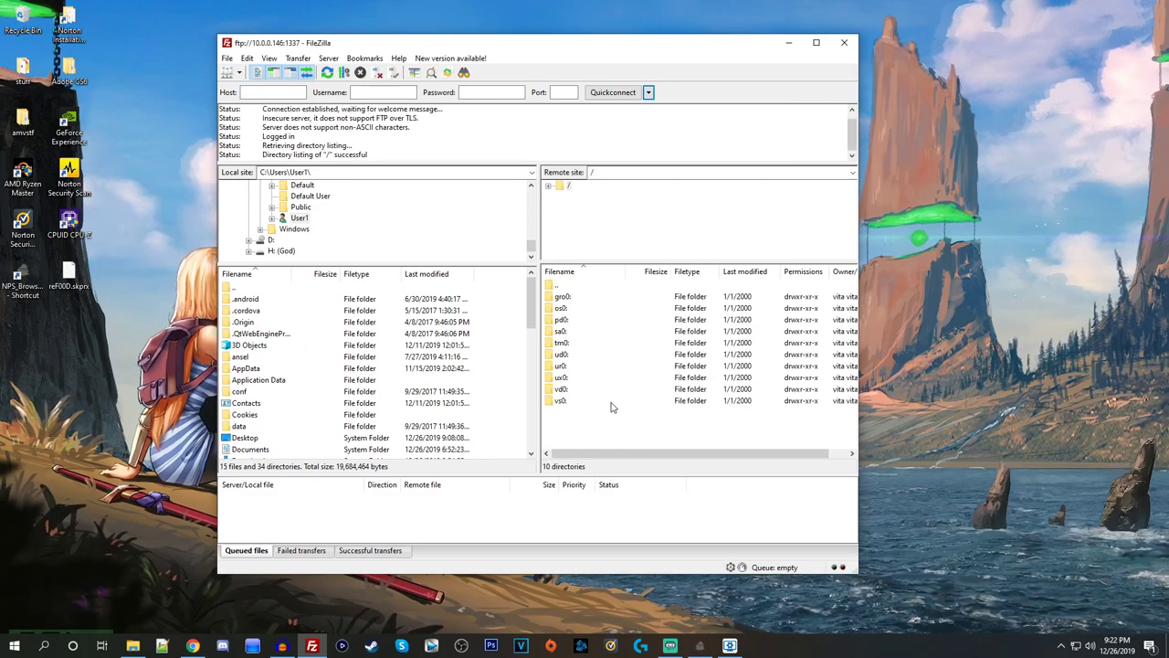
pyautogui.doubleClick(566, 378)
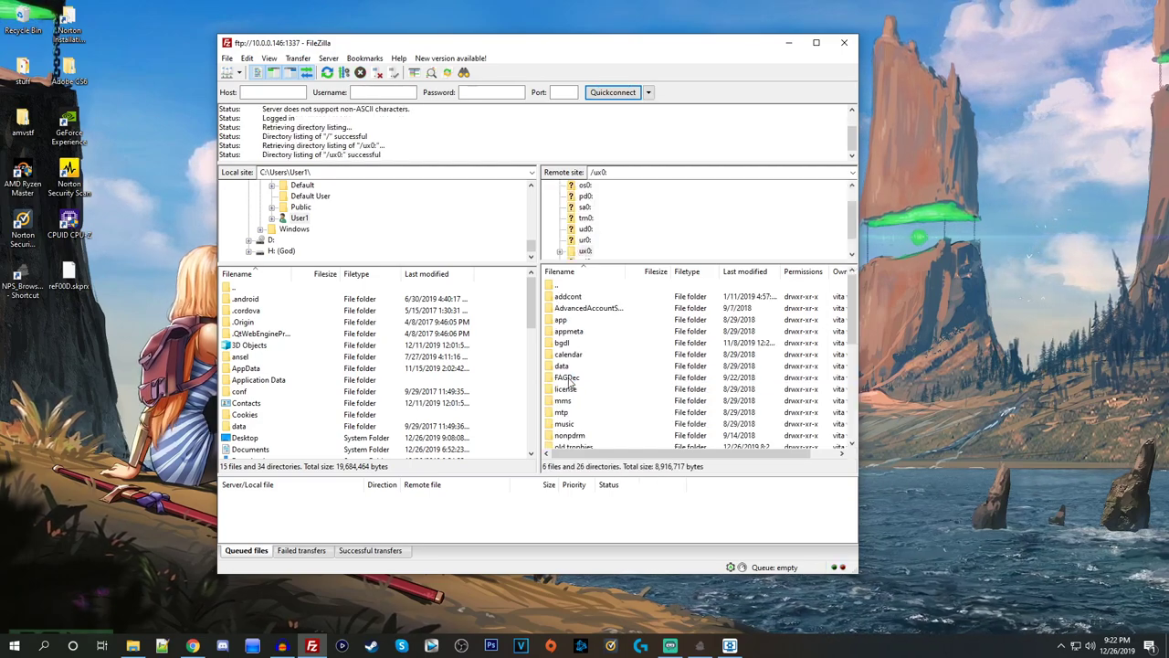
pyautogui.doubleClick(574, 321)
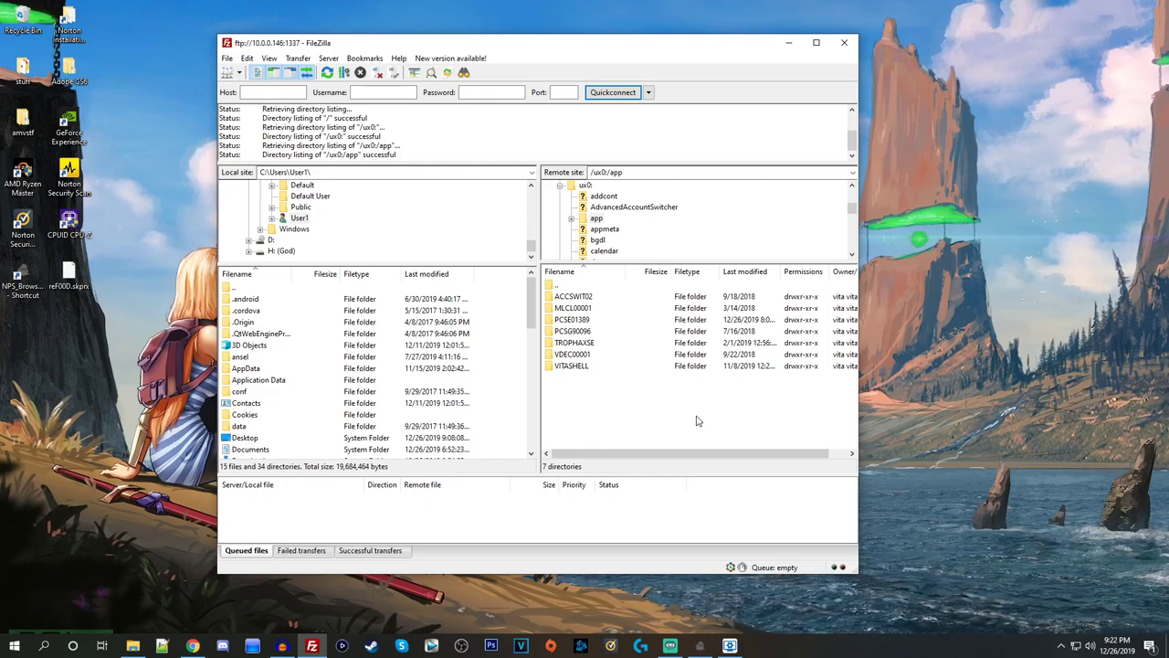
# Select and deselect game folders like MLCL00001 and VITASHELL, then move FileZilla right.
pyautogui.moveTo(695, 414); pyautogui.dragTo(585, 396)
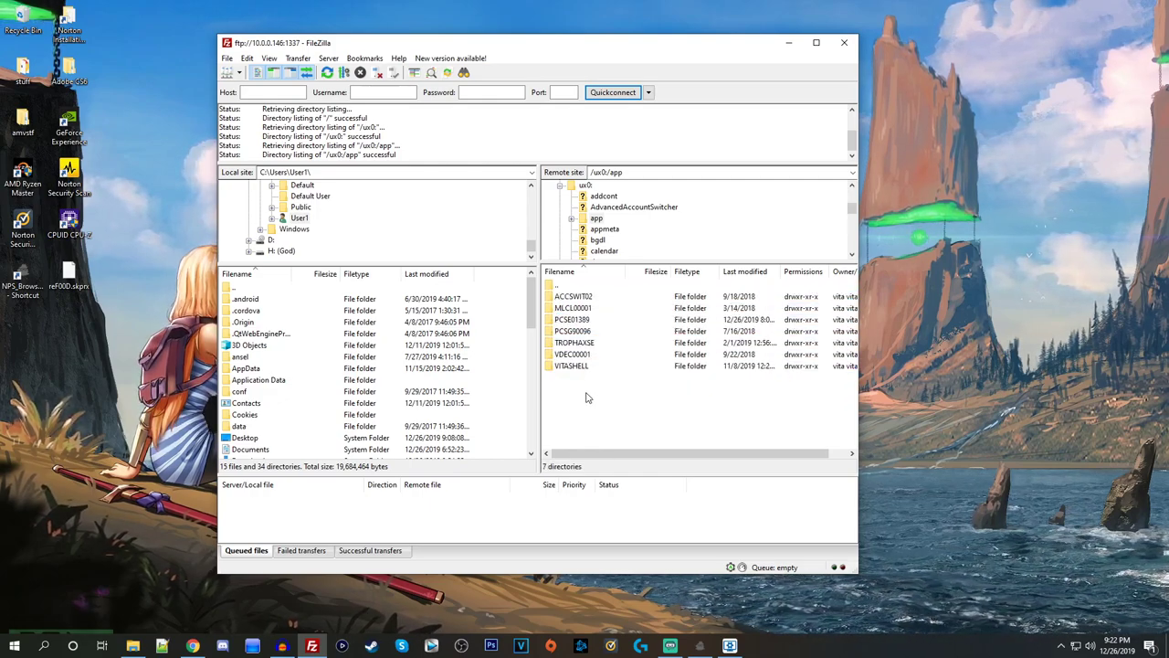
pyautogui.click(576, 308)
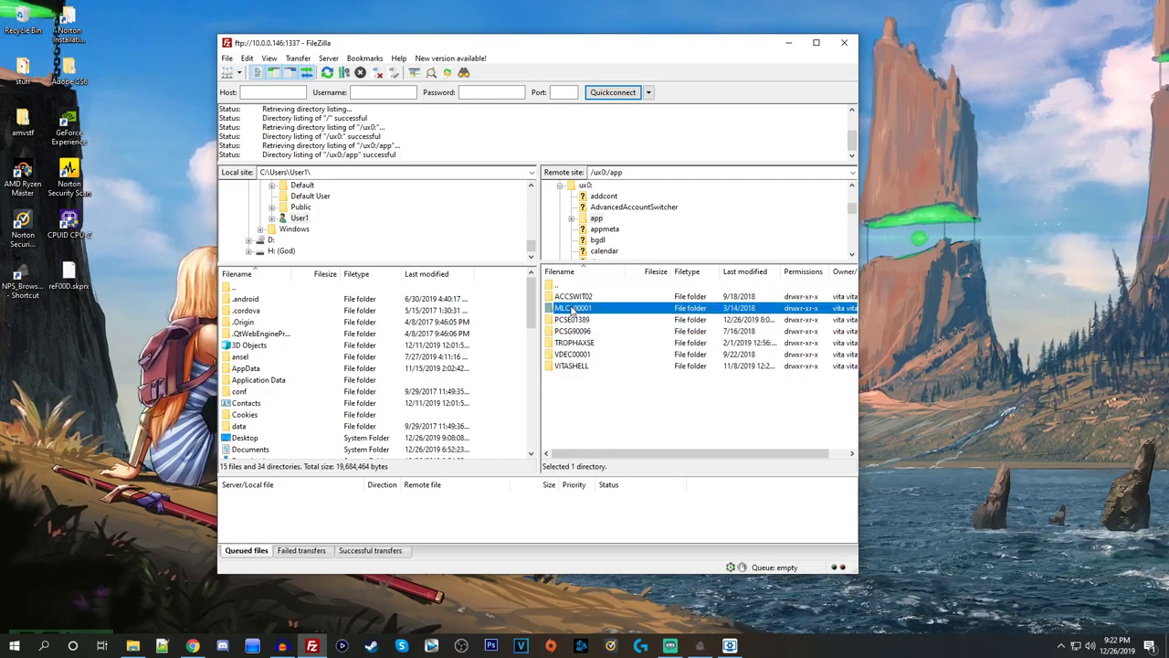
pyautogui.click(572, 332)
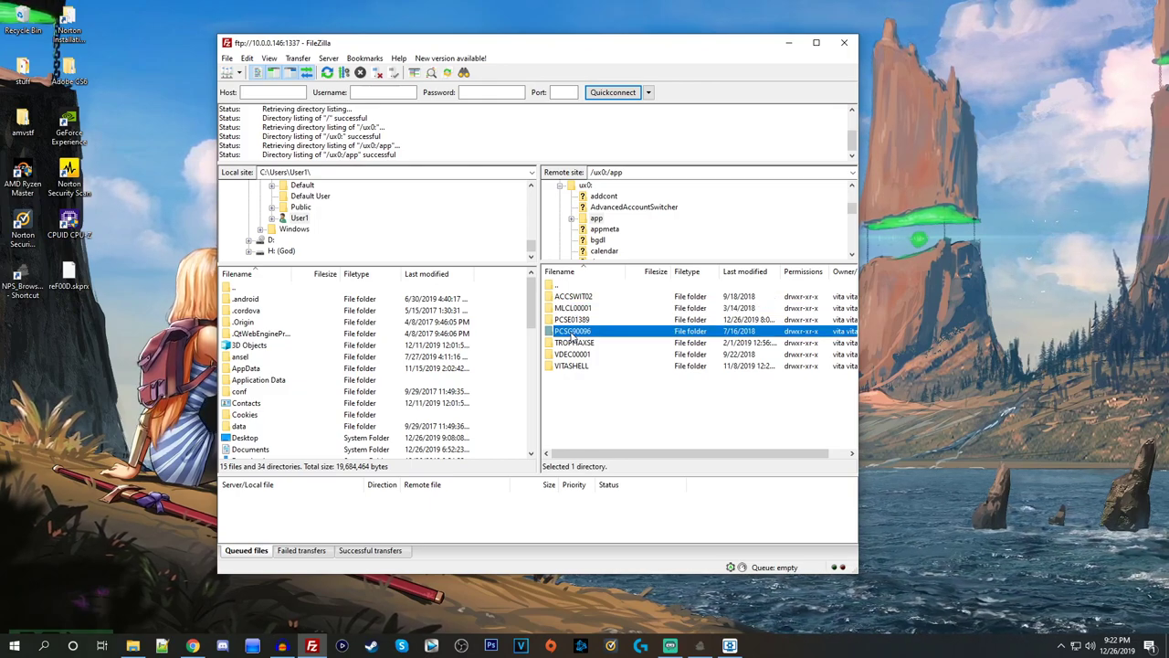
pyautogui.click(572, 367)
pyautogui.moveTo(580, 390); pyautogui.dragTo(635, 422)
pyautogui.moveTo(710, 423); pyautogui.dragTo(594, 393)
pyautogui.moveTo(603, 42); pyautogui.dragTo(842, 34)
# Drag the PCSE01389 folder from Explorer's NPS\app into the Vita's ux0:/app.
pyautogui.click(132, 645)
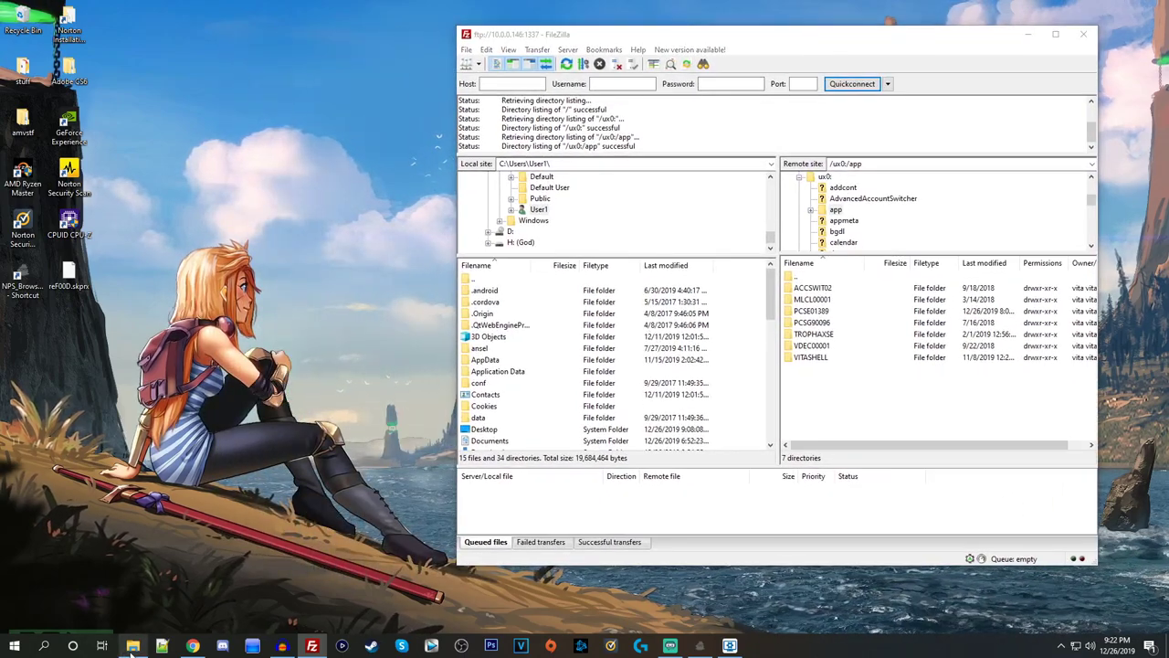
pyautogui.moveTo(607, 79); pyautogui.dragTo(271, 74)
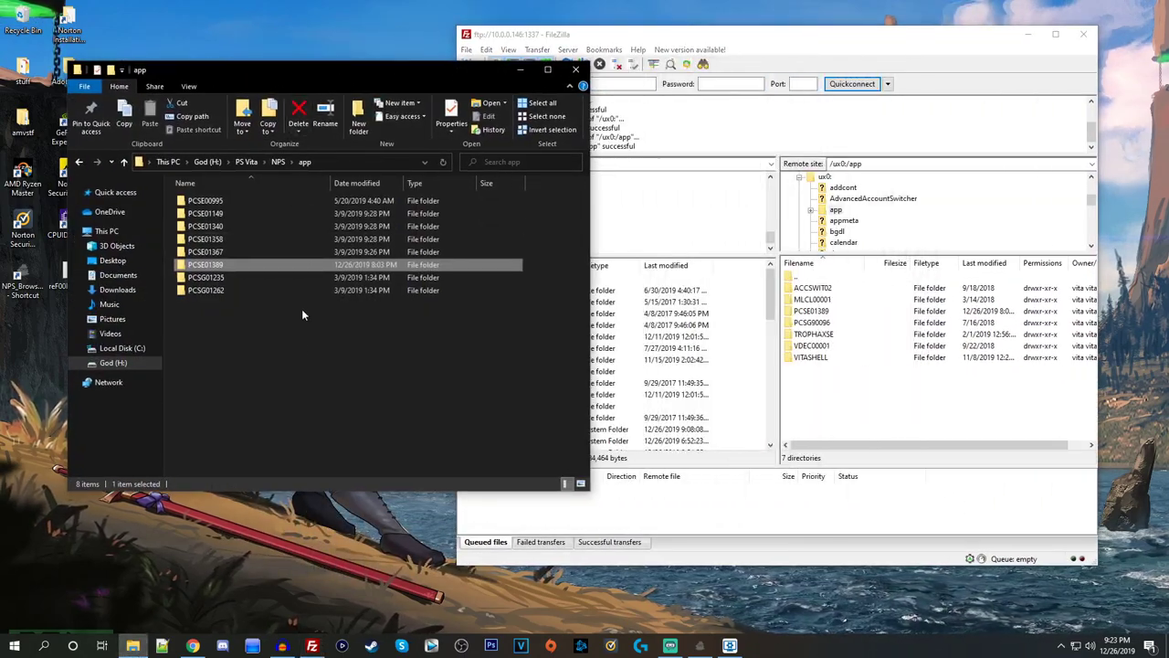
pyautogui.moveTo(205, 266); pyautogui.dragTo(242, 264)
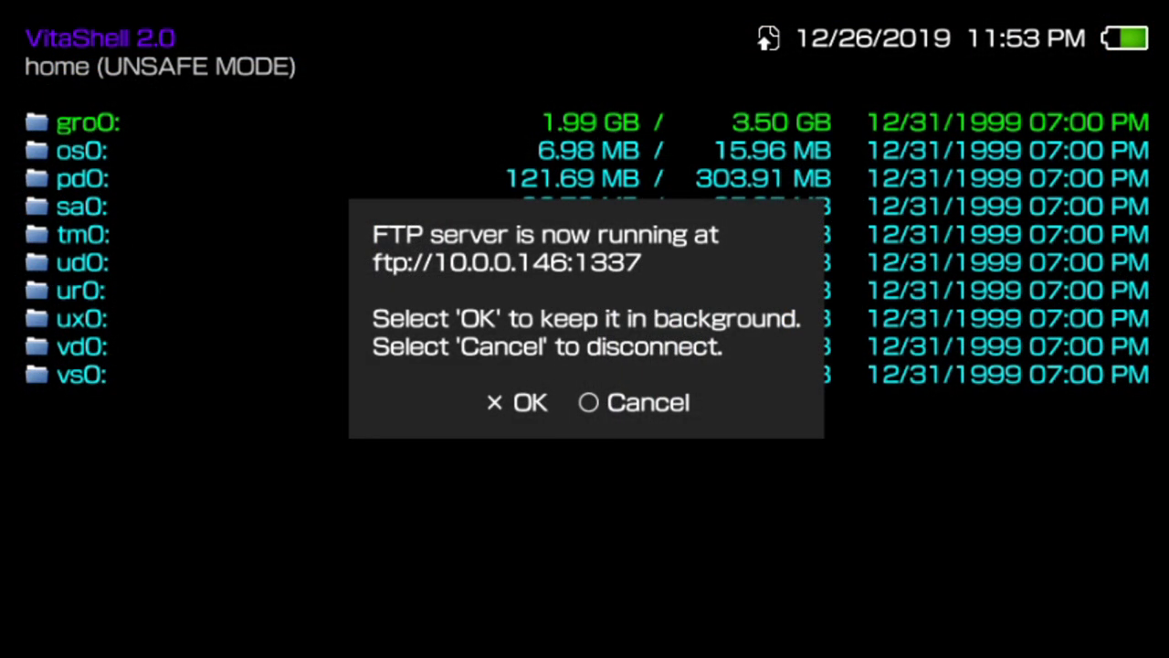
# Stop the FTP server and return to ux0: in VitaShell's device list.
pyautogui.press('Escape')
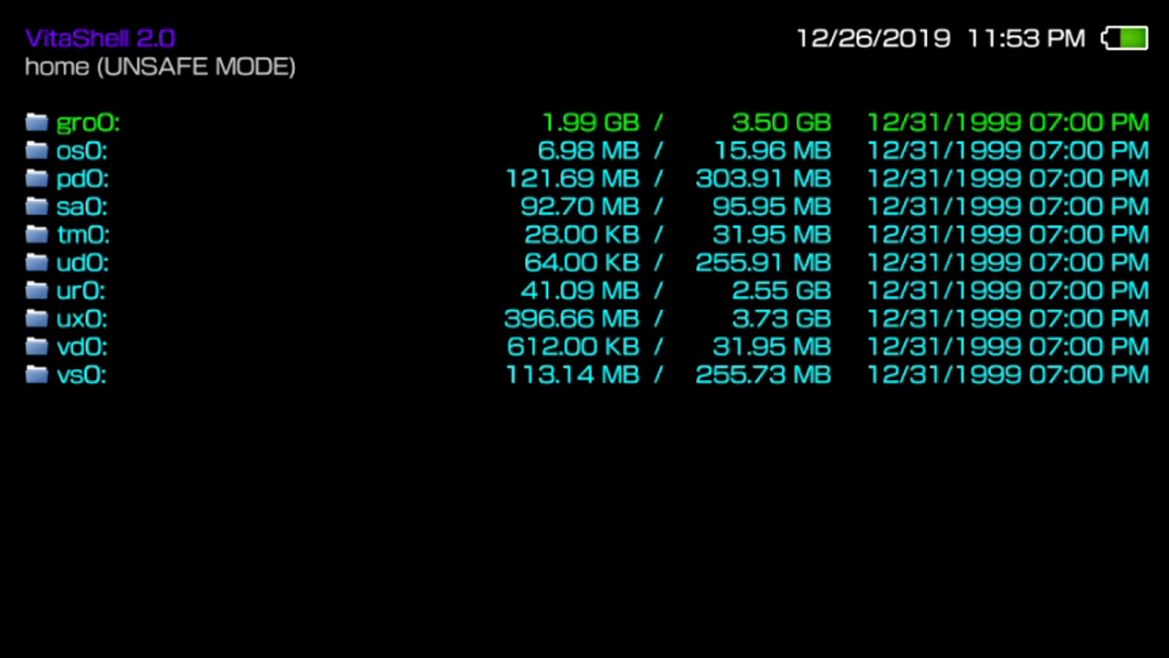
pyautogui.press('Down')
pyautogui.press('Down')
pyautogui.press('Down')
pyautogui.press('Down')
pyautogui.press('Down')
pyautogui.press('Down')
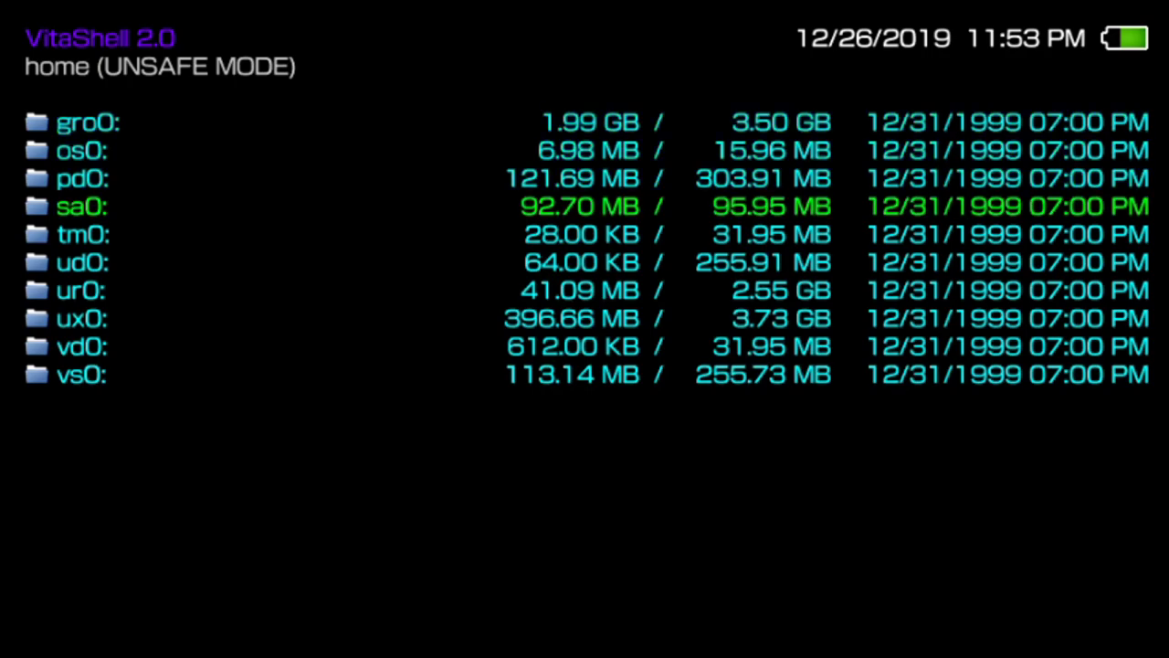
pyautogui.press('Down')
pyautogui.press('Down')
pyautogui.press('Down')
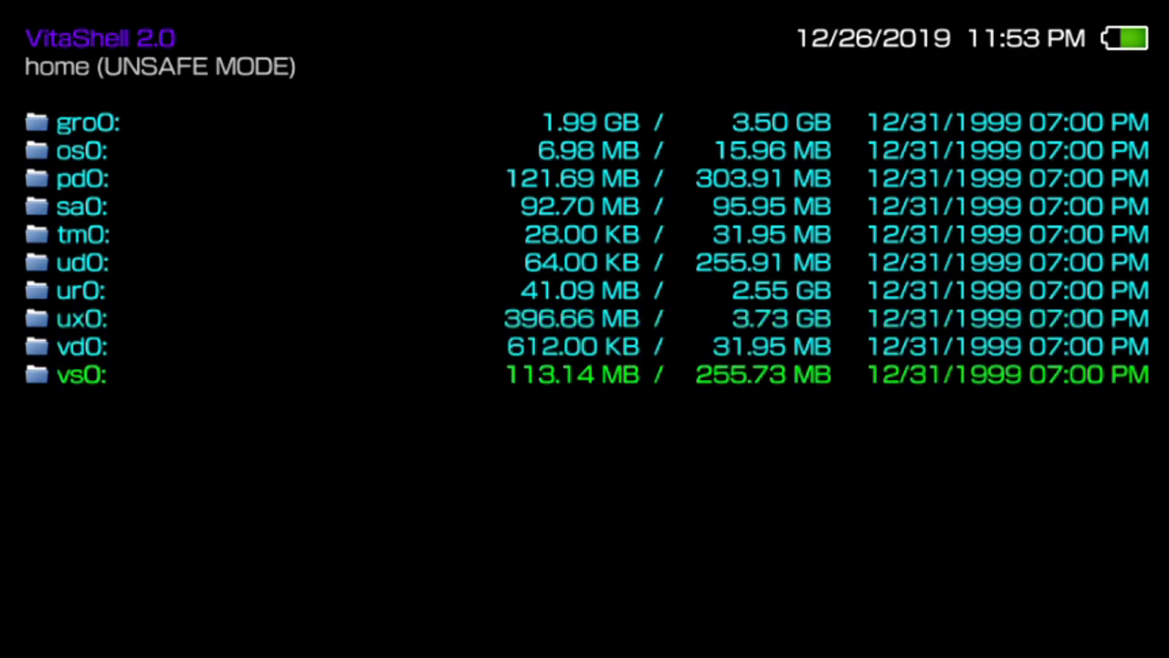
pyautogui.press('Up')
pyautogui.press('Up')
# Browse into ux0: past addcont and appmeta, then back out to the device list.
pyautogui.press('Return')
pyautogui.press('Down')
pyautogui.press('Down')
pyautogui.press('Down')
pyautogui.press('Down')
pyautogui.press('Up')
pyautogui.press('Up')
pyautogui.press('Up')
pyautogui.press('Escape')
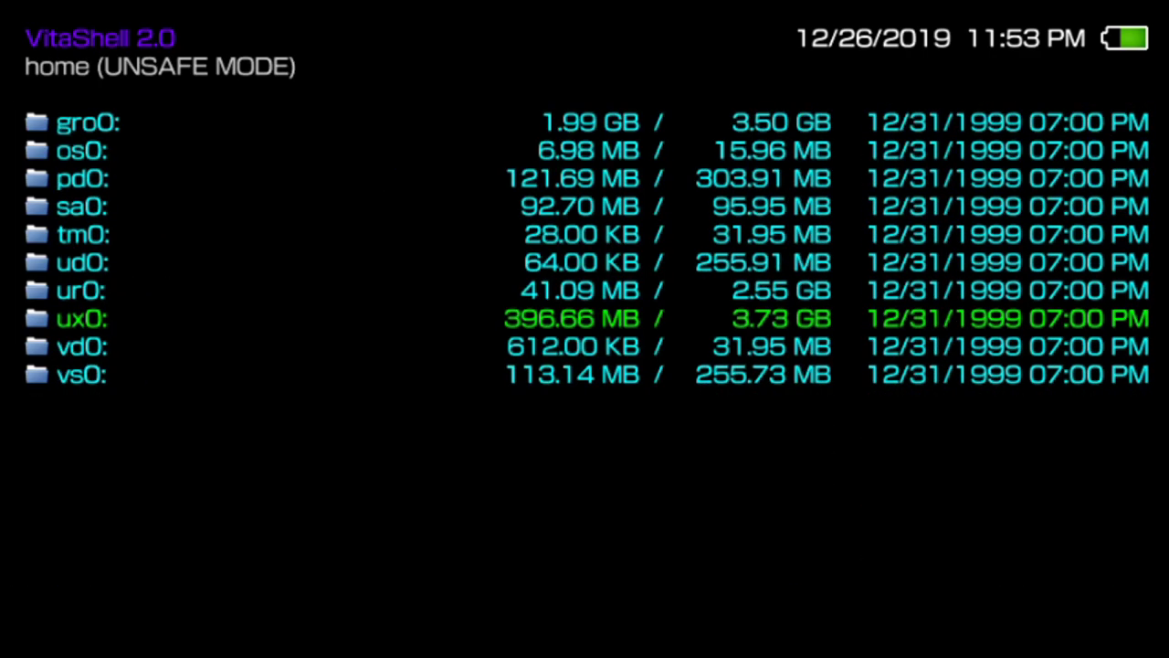
pyautogui.press('Down')
pyautogui.press('Down')
pyautogui.press('Down')
pyautogui.press('Up')
pyautogui.press('Up')
pyautogui.press('Up')
# Refresh the LiveArea from VitaShell's Triangle menu (0 items), then return to the home screen.
pyautogui.press('Down')
pyautogui.press('Down')
pyautogui.press('Down')
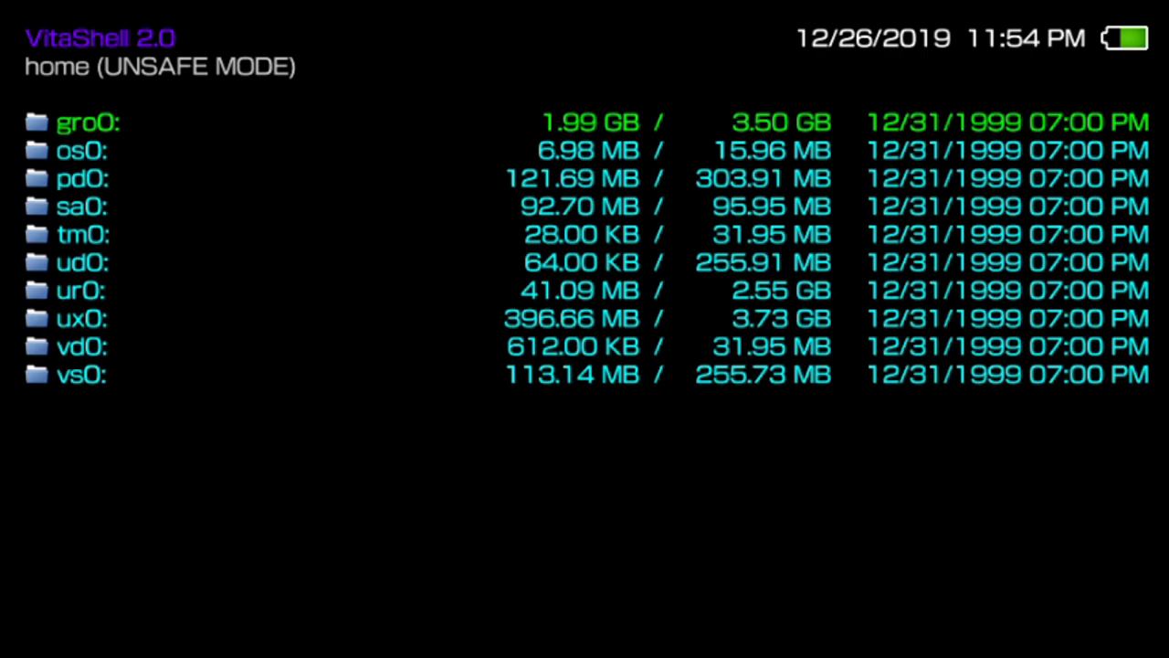
pyautogui.press('Menu')
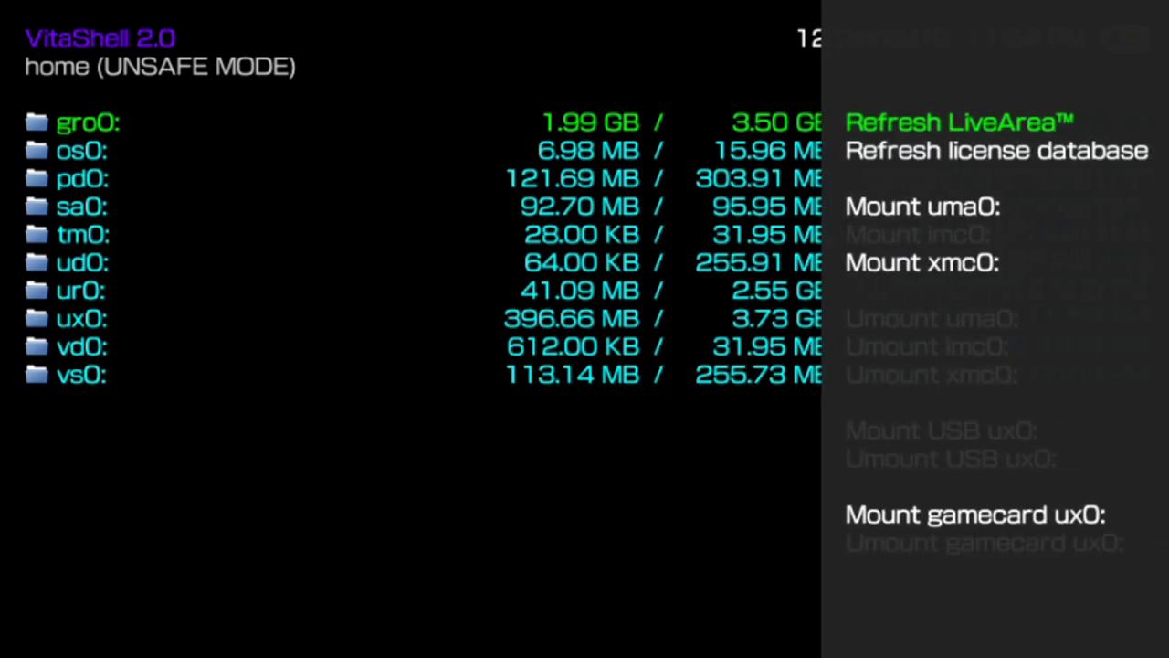
pyautogui.press('Return')
pyautogui.press('Return')
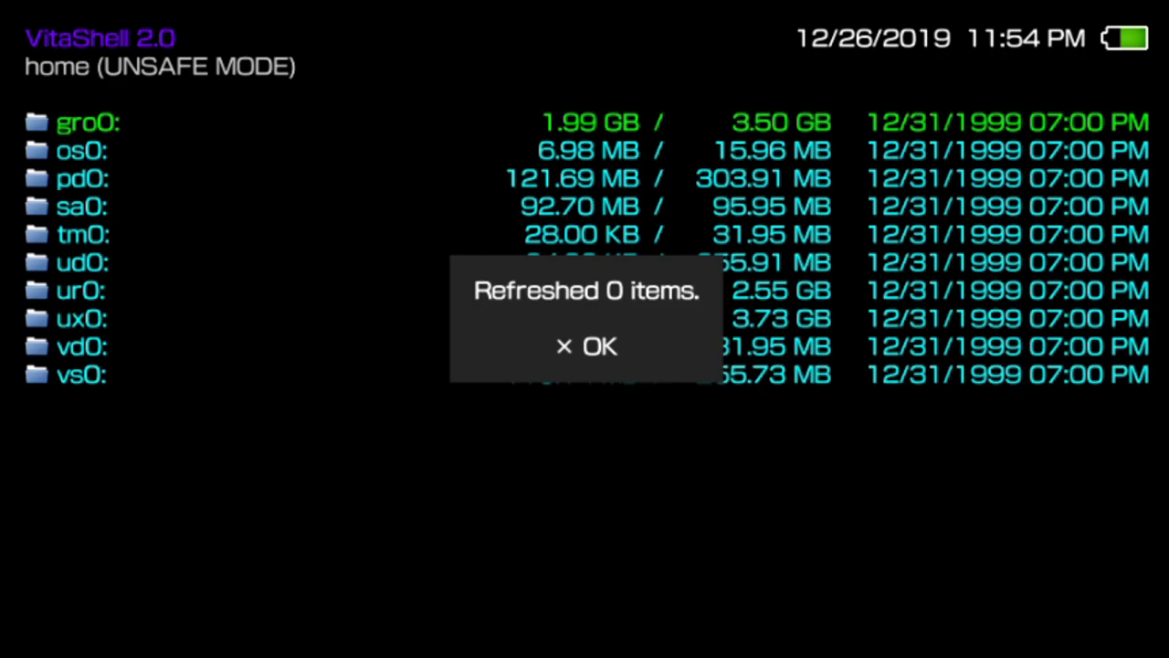
pyautogui.press('Return')
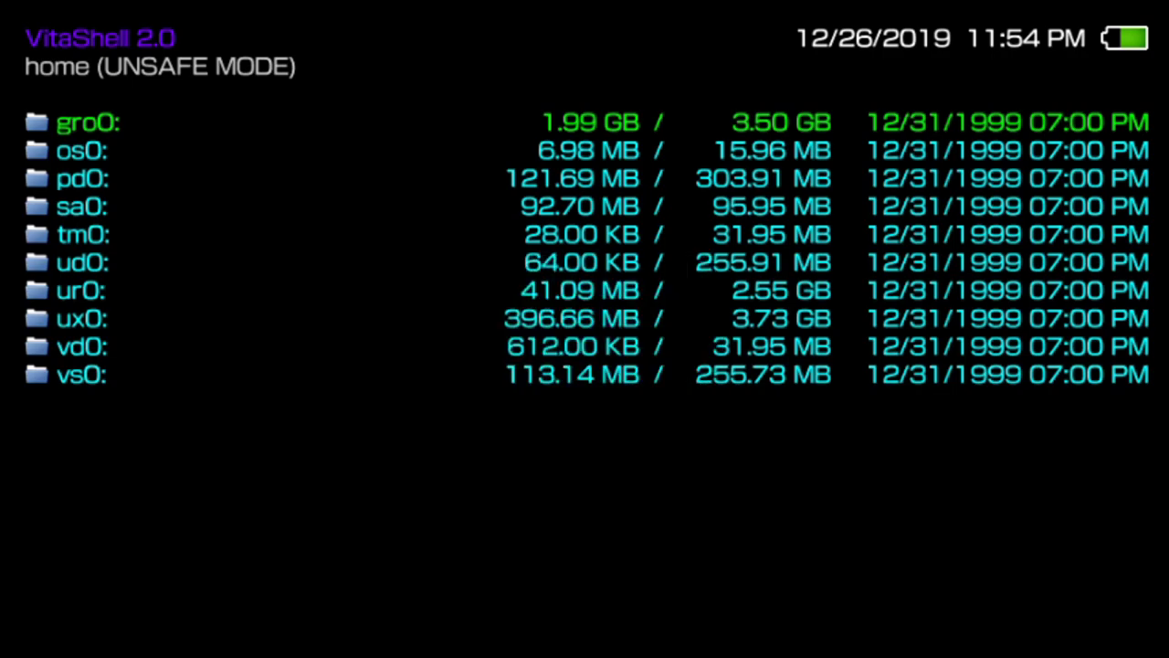
pyautogui.press('super')
pyautogui.press('super')
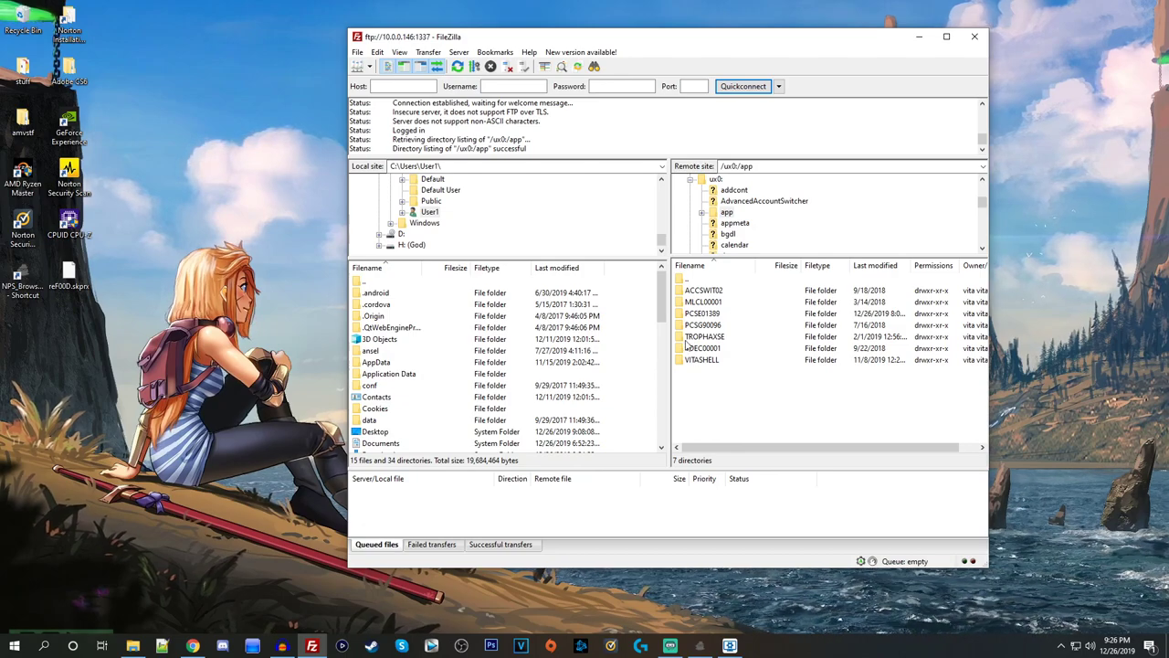
# Go to ux0:/tai in FileZilla and upload reF00D.skprx from the desktop.
pyautogui.doubleClick(709, 281)
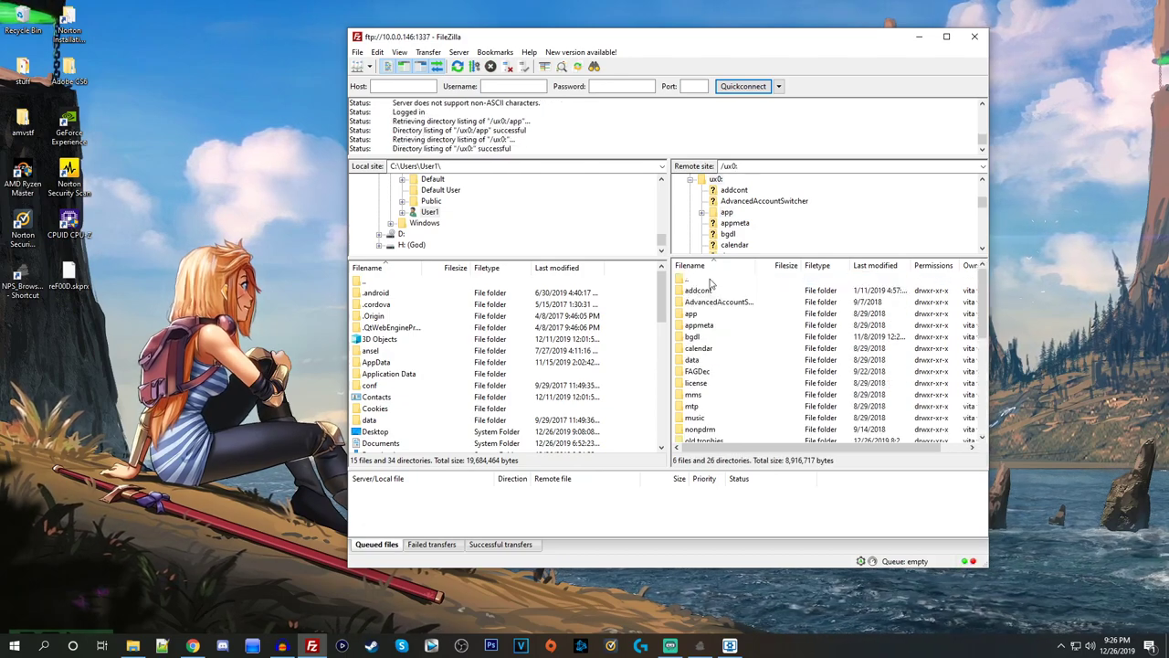
pyautogui.moveTo(979, 311); pyautogui.dragTo(983, 383)
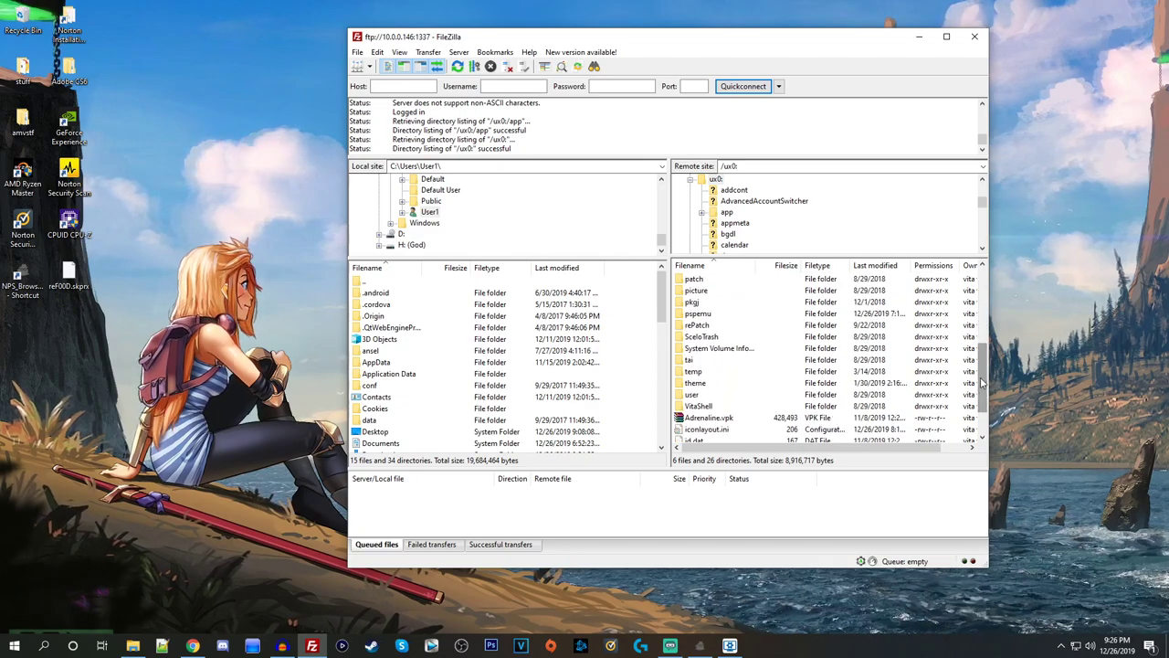
pyautogui.doubleClick(698, 359)
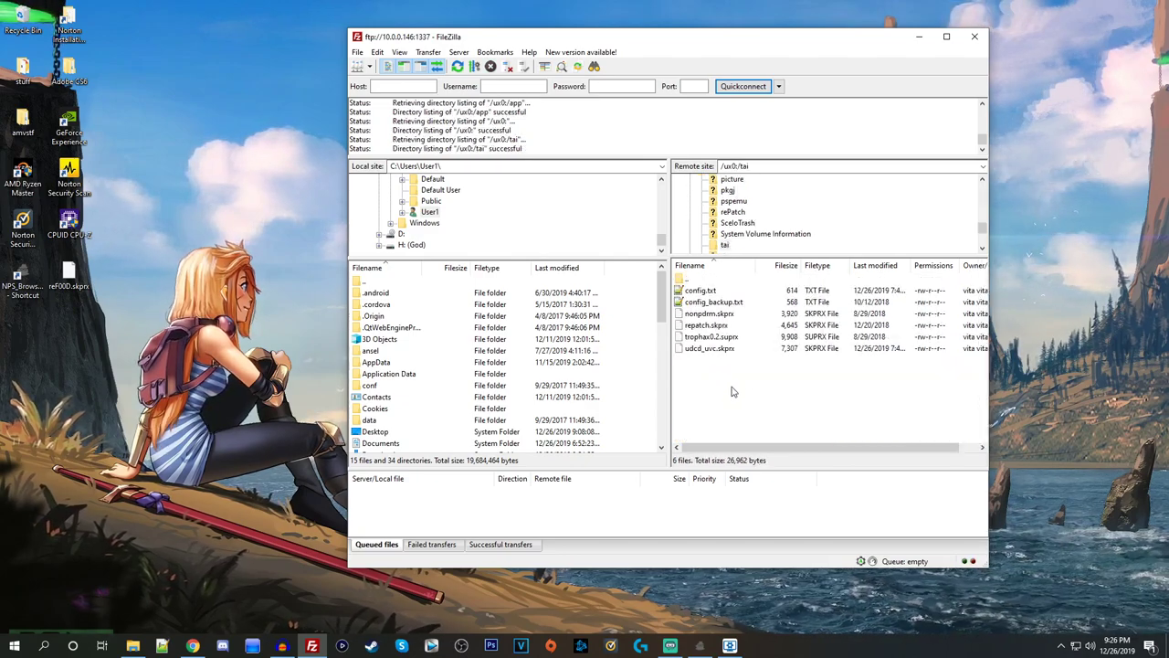
pyautogui.moveTo(731, 386)
pyautogui.mouseDown()
pyautogui.moveTo(715, 297)
pyautogui.moveTo(713, 374)
pyautogui.mouseUp()
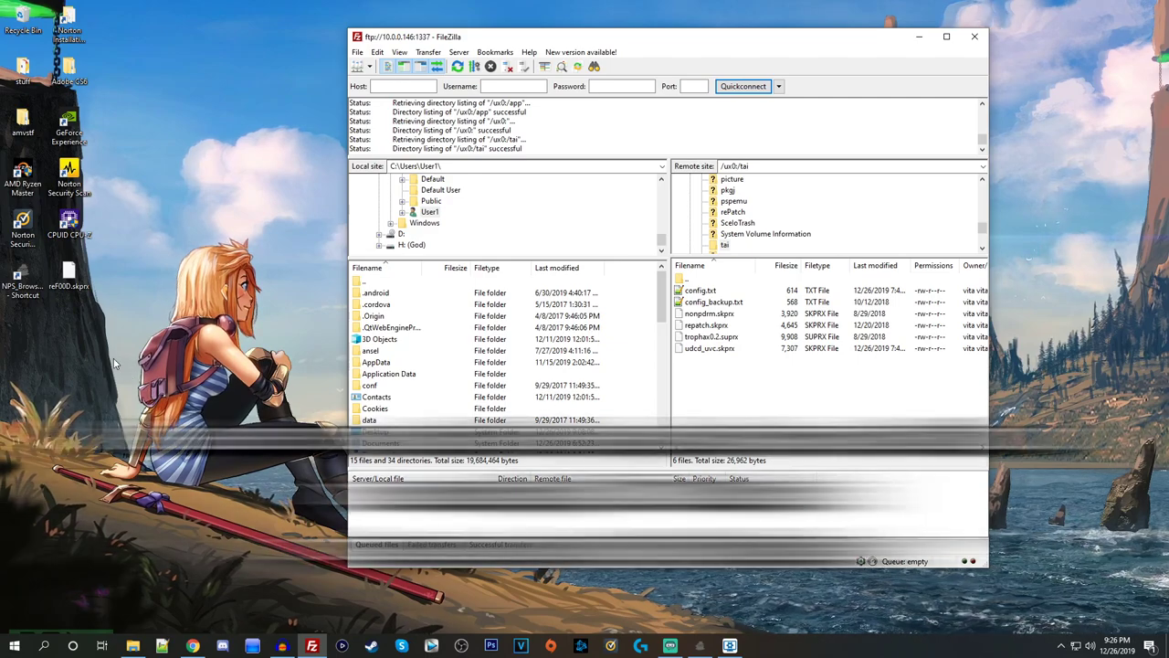
pyautogui.moveTo(70, 277); pyautogui.dragTo(754, 400)
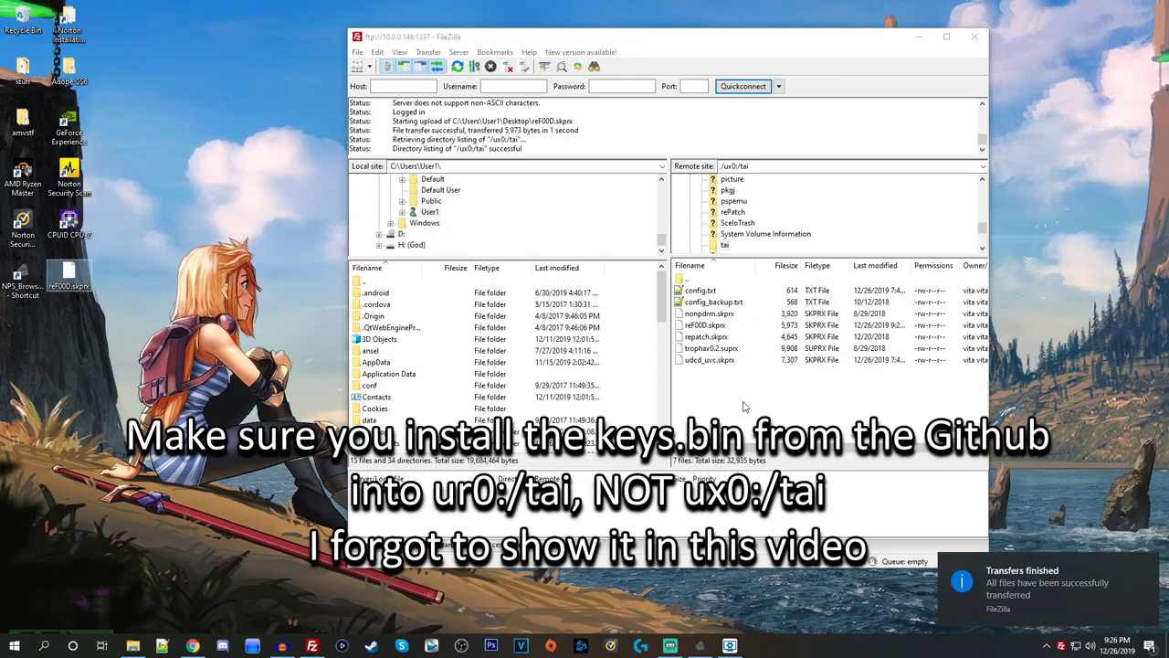
pyautogui.moveTo(700, 376); pyautogui.dragTo(810, 418)
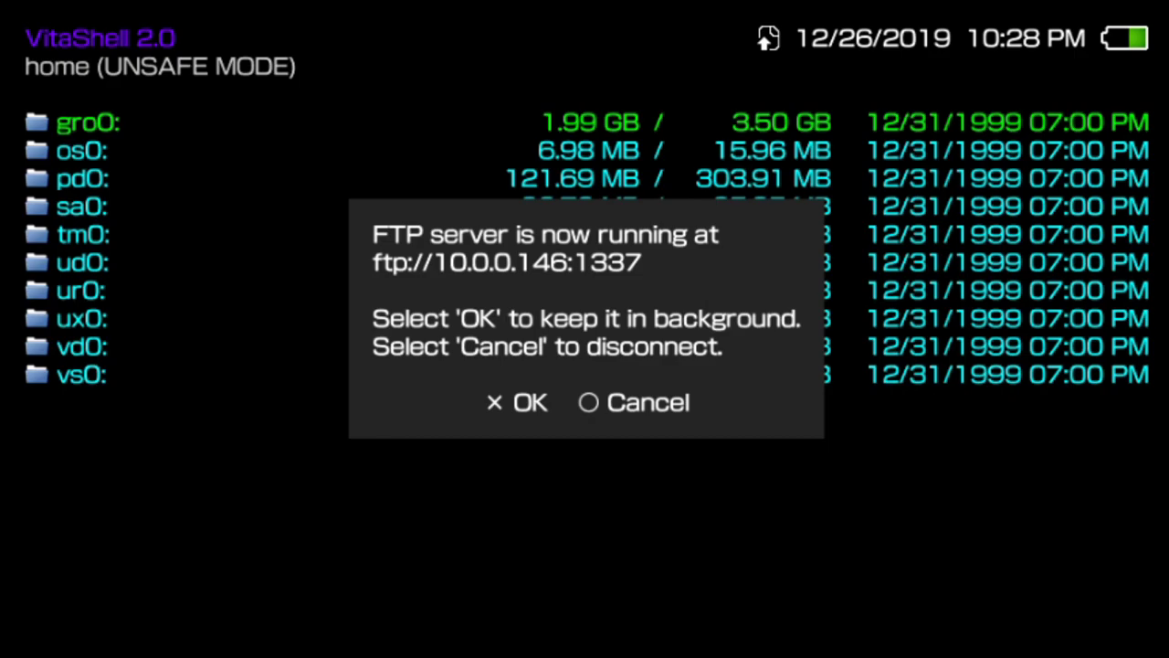
# Stop the FTP server and open the ux0:tai folder in VitaShell.
pyautogui.press('Escape')
pyautogui.press('Down')
pyautogui.press('Down')
pyautogui.press('Down')
pyautogui.press('Down')
pyautogui.press('Down')
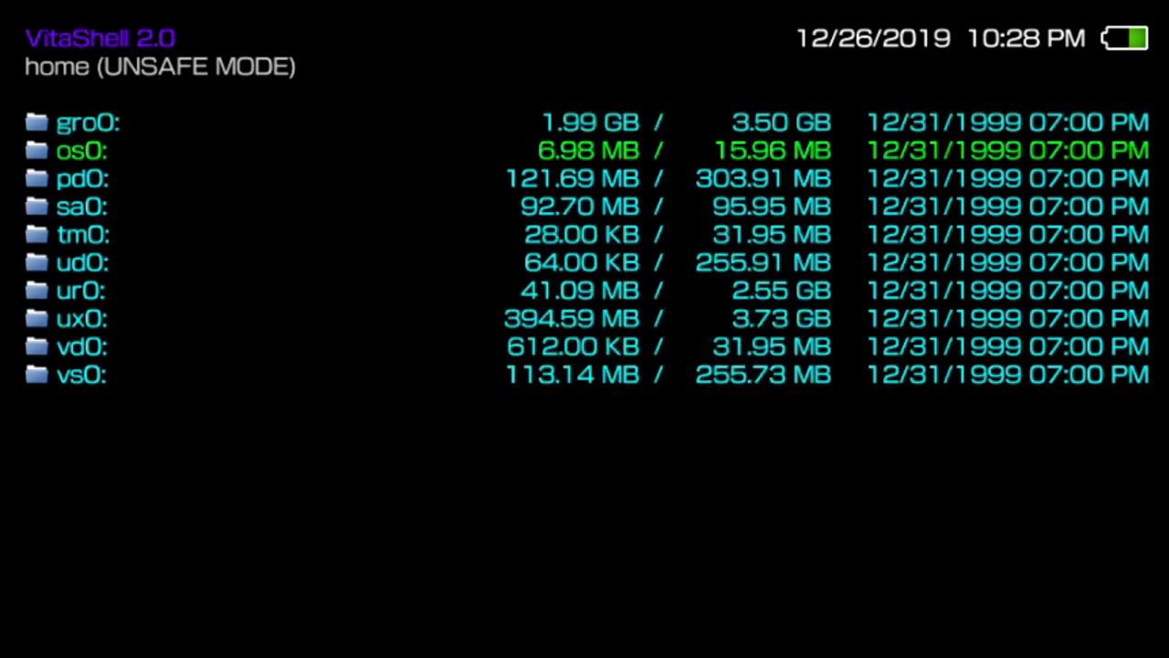
pyautogui.press('Down')
pyautogui.press('Down')
pyautogui.press('Return')
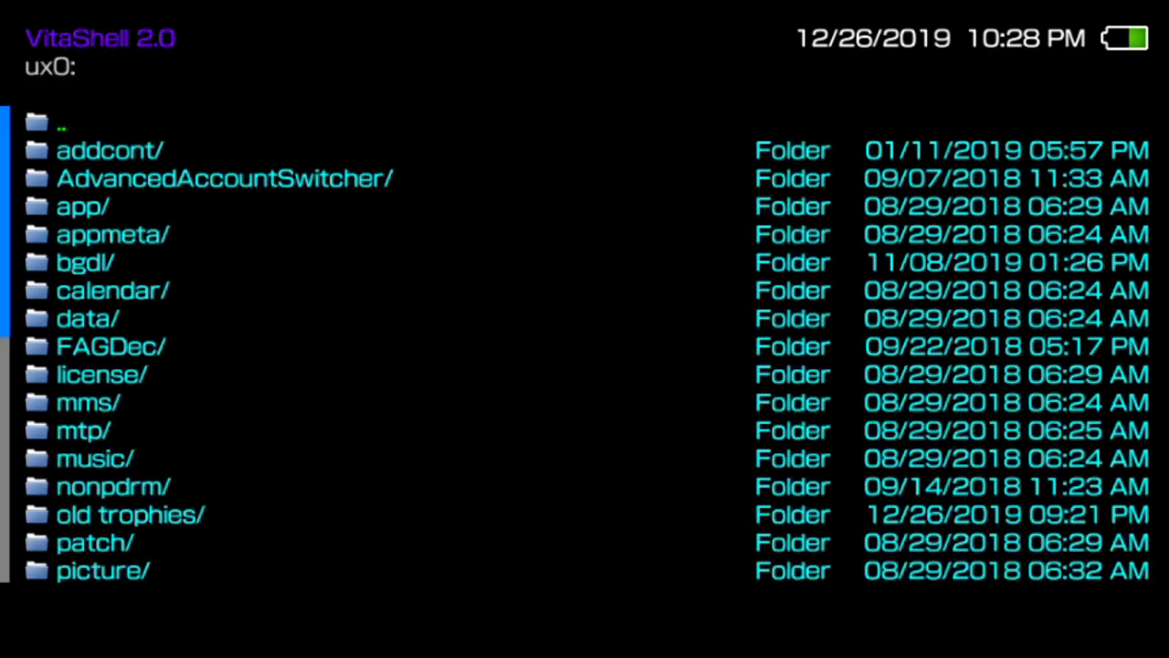
pyautogui.press('Down')
pyautogui.press('Down')
pyautogui.press('Down')
pyautogui.press('Down')
pyautogui.press('Down')
pyautogui.press('Down')
pyautogui.press('Down')
pyautogui.press('Down')
pyautogui.press('Down')
pyautogui.press('Down')
pyautogui.press('Down')
pyautogui.press('Down')
pyautogui.press('Down')
pyautogui.press('Down')
pyautogui.press('Down')
pyautogui.press('Down')
pyautogui.press('Down')
pyautogui.press('Down')
pyautogui.press('Down')
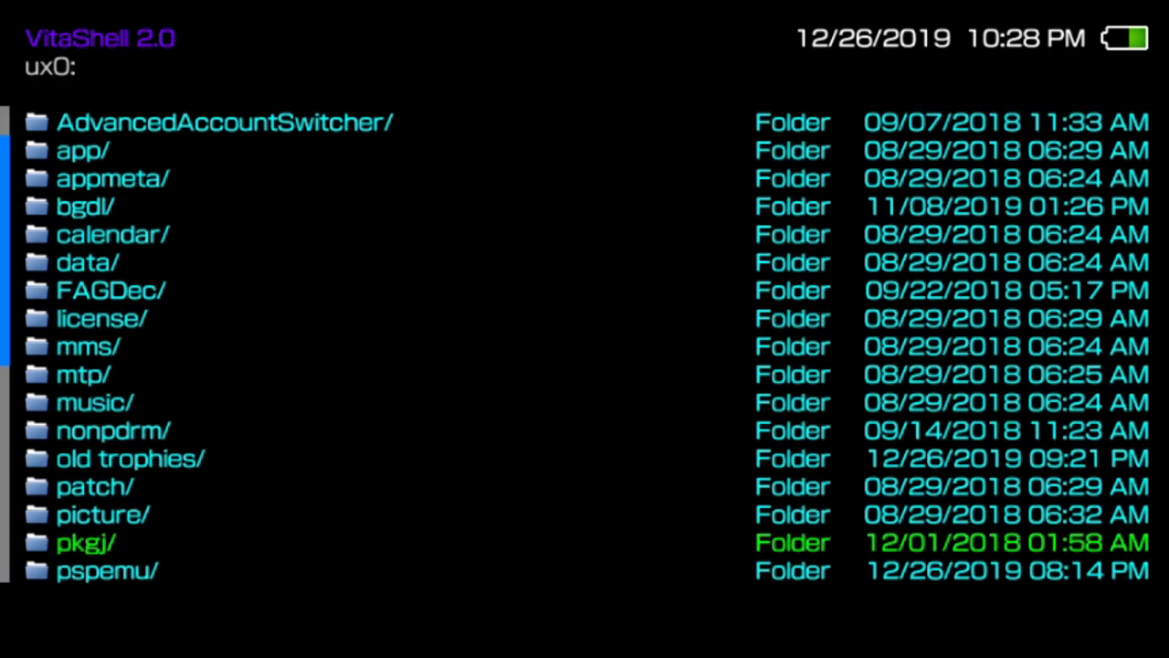
pyautogui.press('Down')
pyautogui.press('Down')
pyautogui.press('Down')
pyautogui.press('Down')
pyautogui.press('Down')
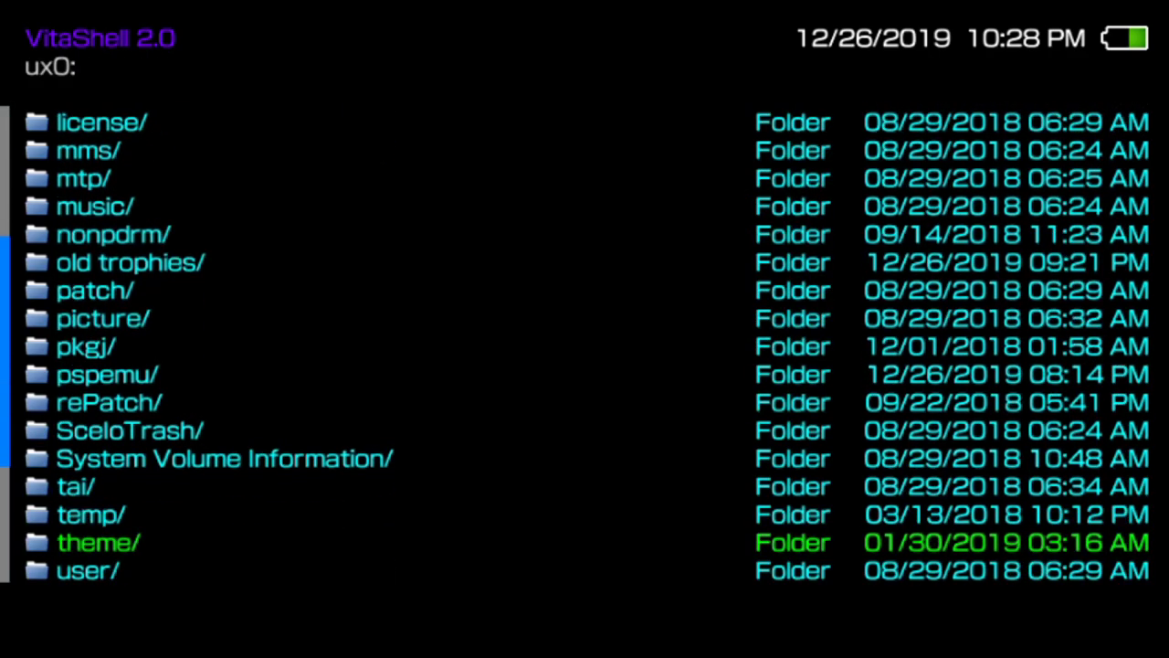
pyautogui.press('Up')
pyautogui.press('Up')
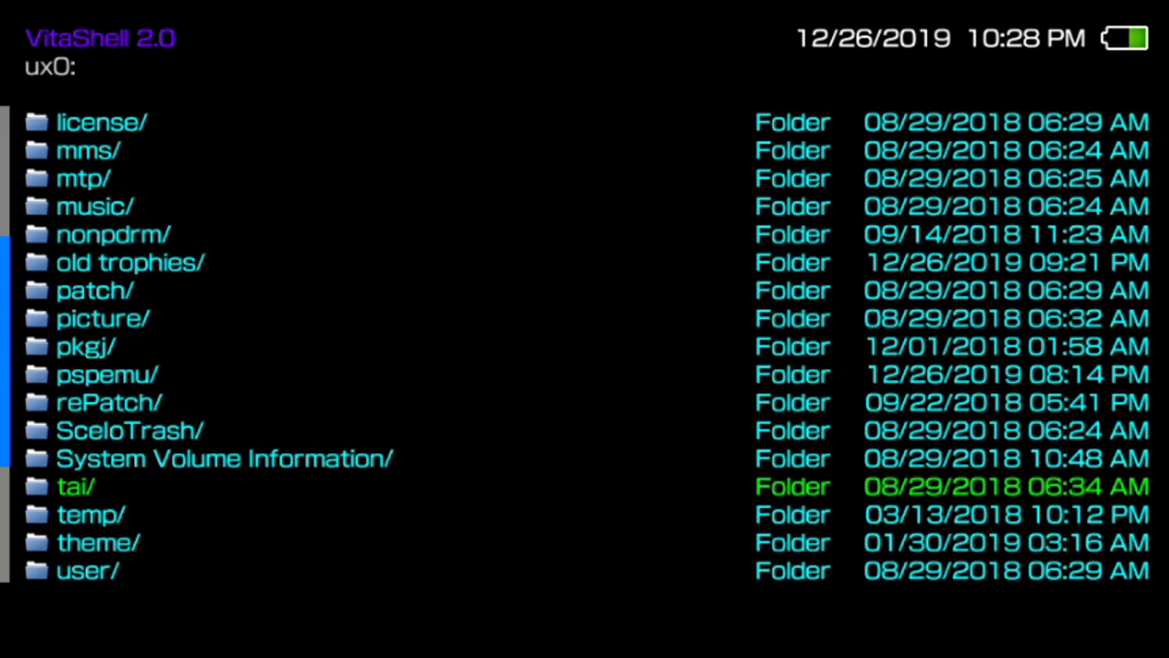
pyautogui.press('Return')
# Highlight the newly copied reFOOD.skprx in the tai listing.
pyautogui.press('Up')
pyautogui.press('Up')
pyautogui.press('Up')
pyautogui.press('Up')
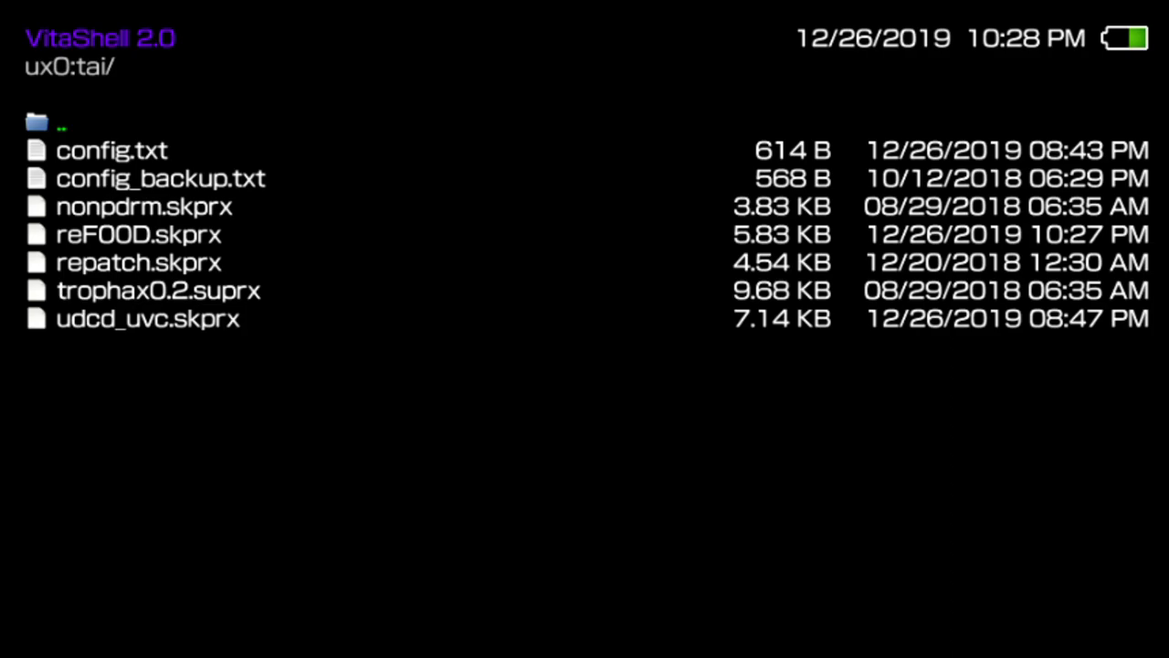
pyautogui.press('Down')
pyautogui.press('Down')
pyautogui.press('Down')
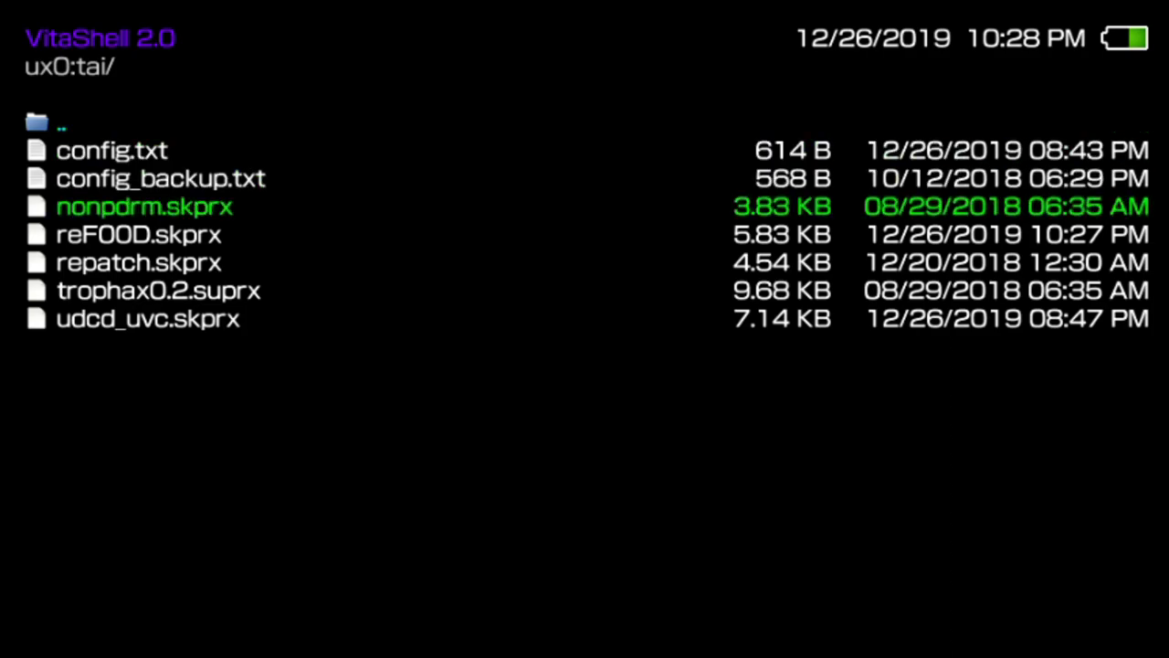
pyautogui.press('Down')
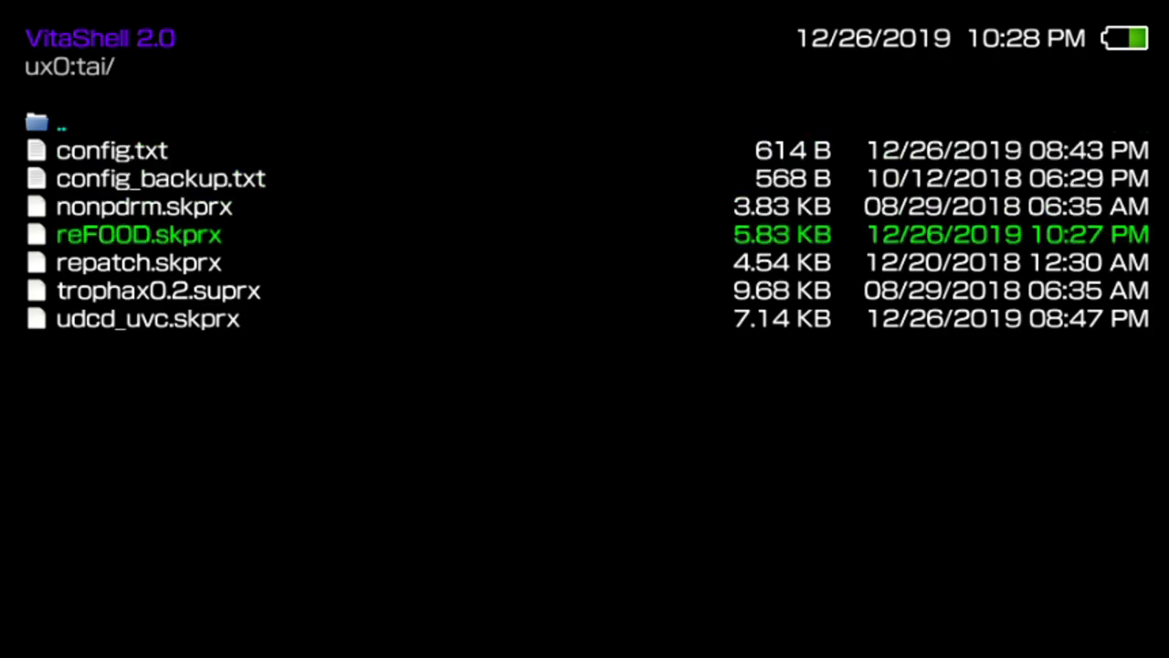
pyautogui.press('Down')
pyautogui.press('Up')
pyautogui.press('Up')
pyautogui.press('Up')
pyautogui.press('Up')
pyautogui.press('Return')
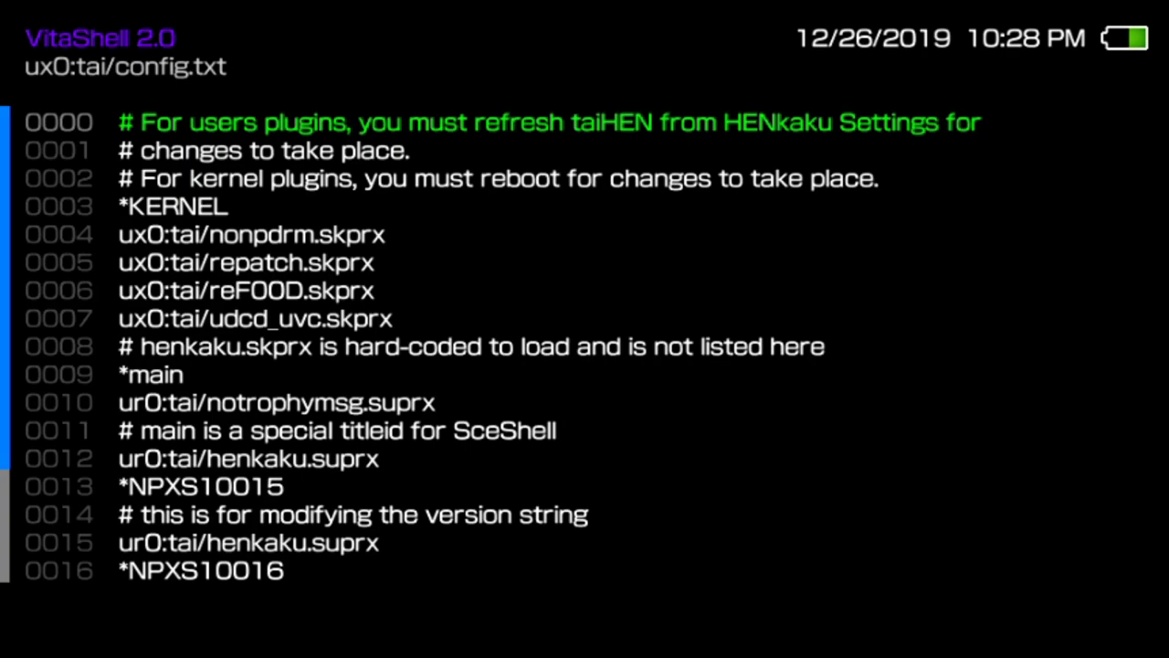
pyautogui.press('Down')
pyautogui.press('Down')
pyautogui.press('Down')
pyautogui.press('Down')
pyautogui.press('Down')
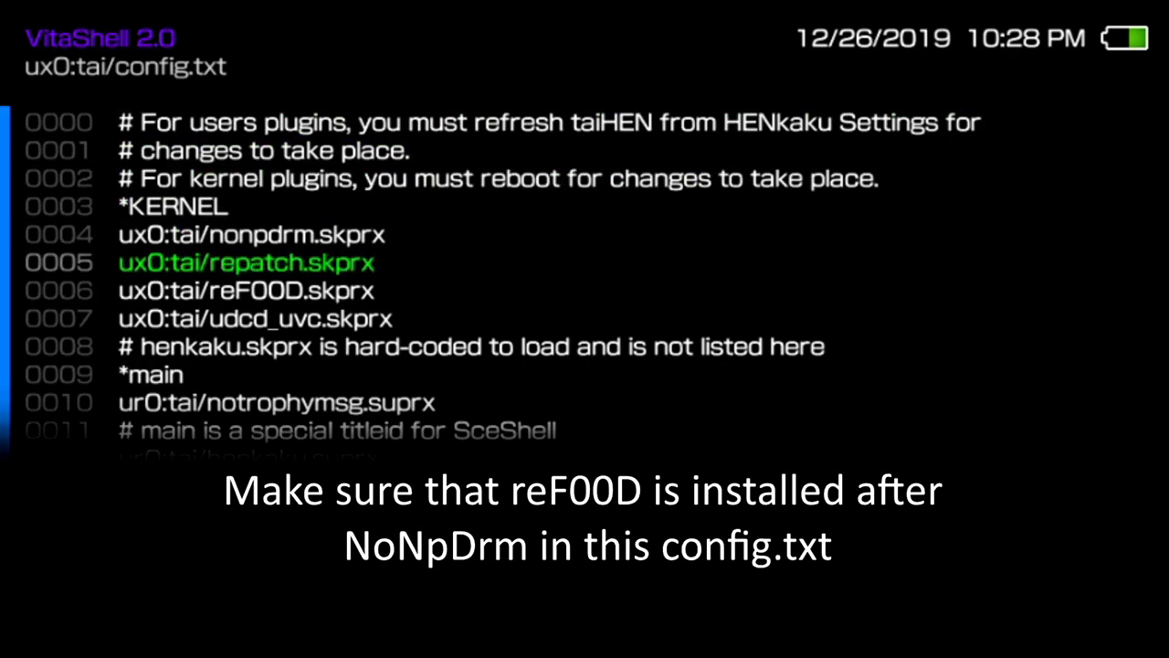
pyautogui.press('Down')
pyautogui.press('Up')
pyautogui.press('Up')
pyautogui.press('Up')
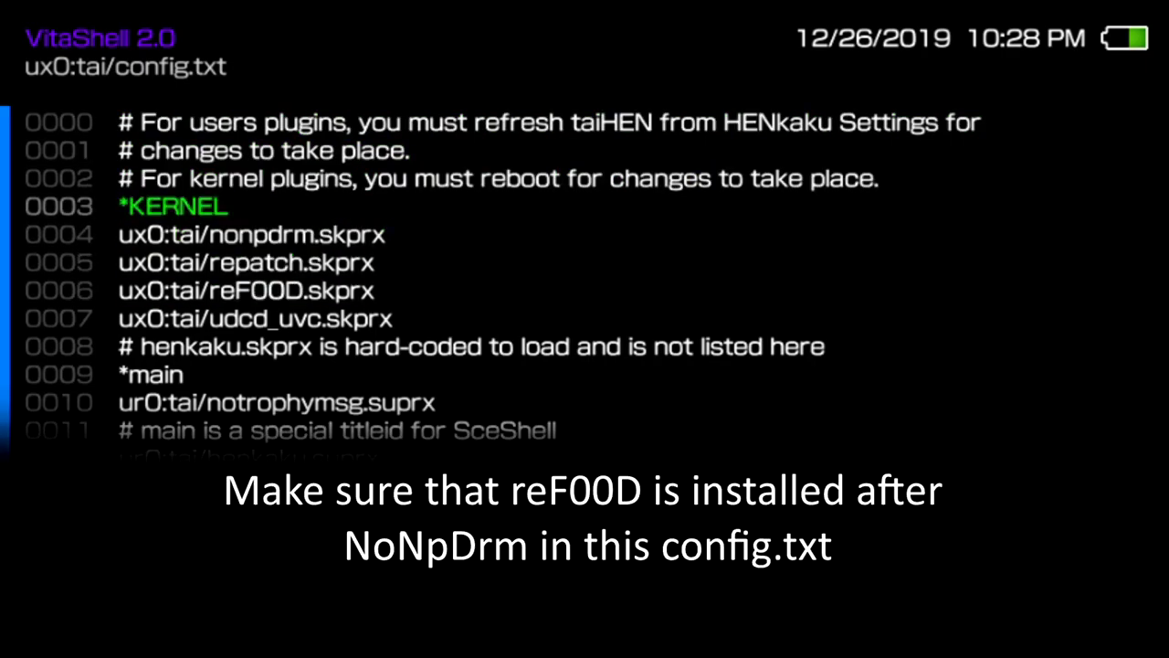
pyautogui.press('Down')
pyautogui.press('Down')
pyautogui.press('Down')
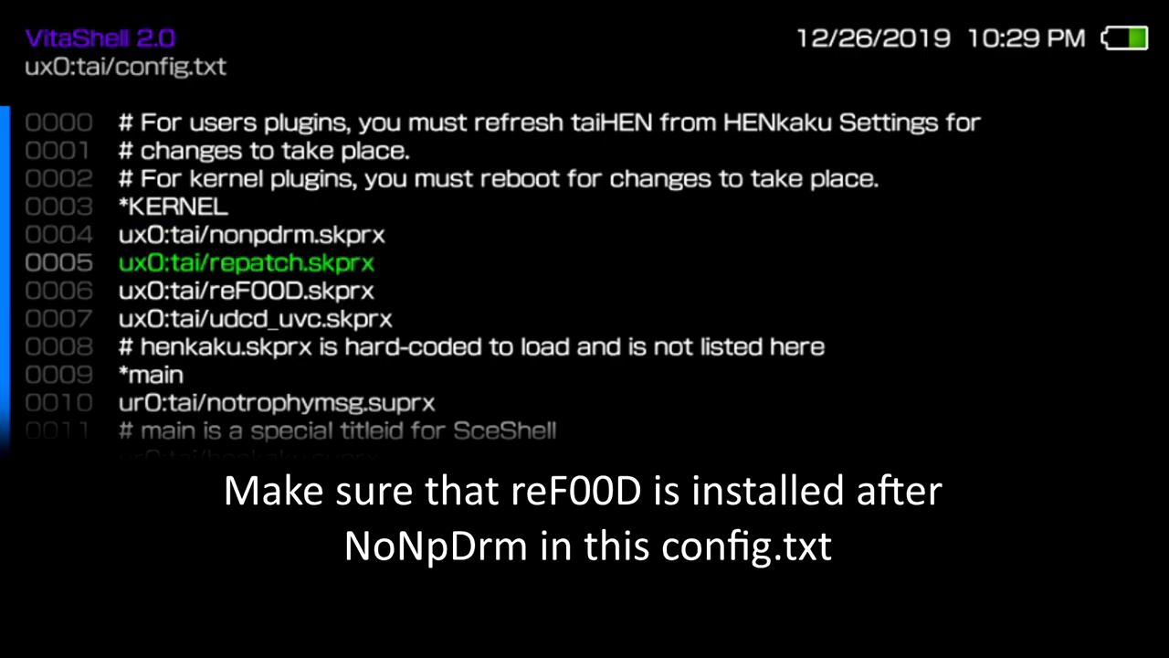
pyautogui.press('Up')
pyautogui.press('Up')
pyautogui.press('Down')
pyautogui.press('Down')
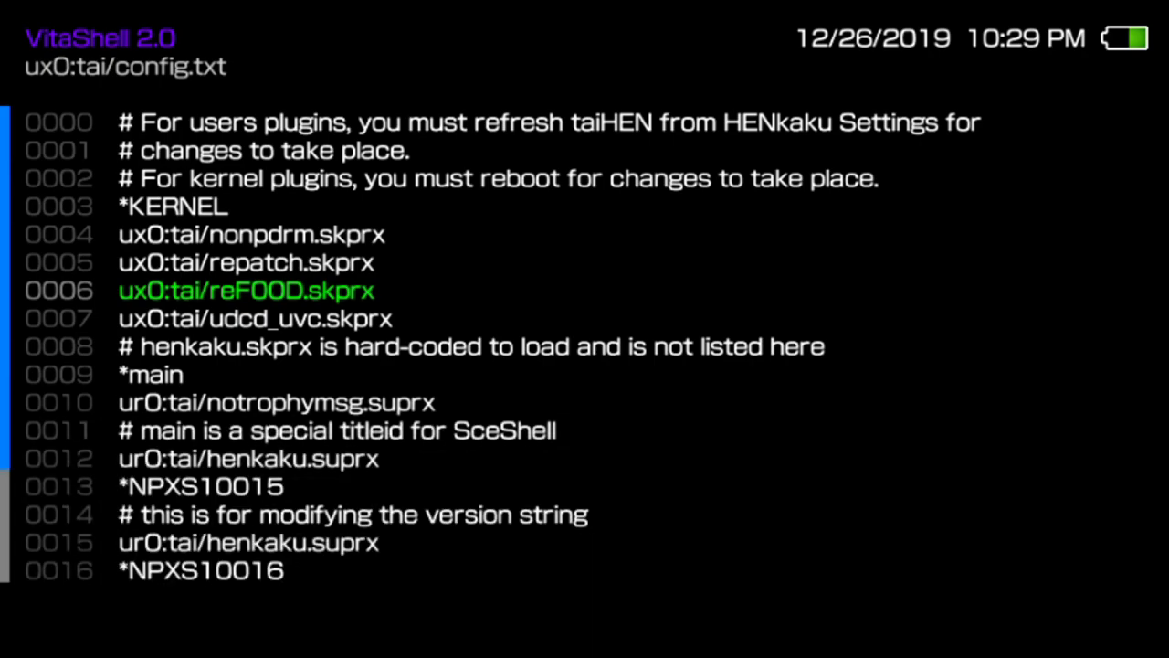
pyautogui.press('Escape')
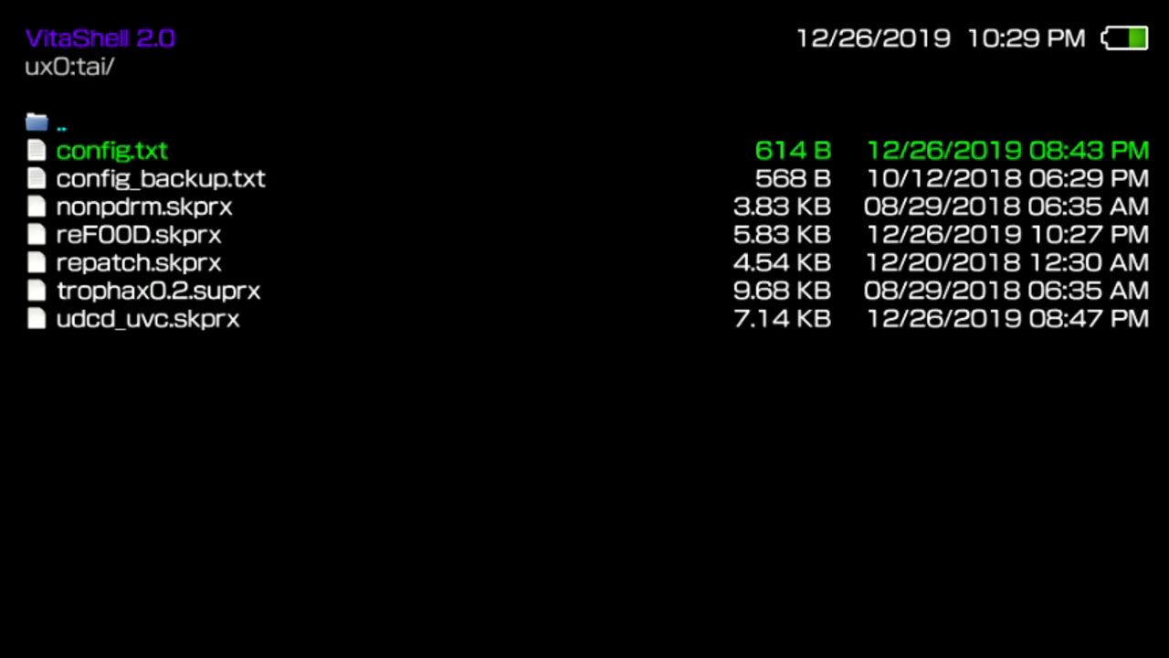
# Reload taiHEN config.txt in HENkaku Settings and acknowledge the success message.
pyautogui.press('super')
pyautogui.press('super')
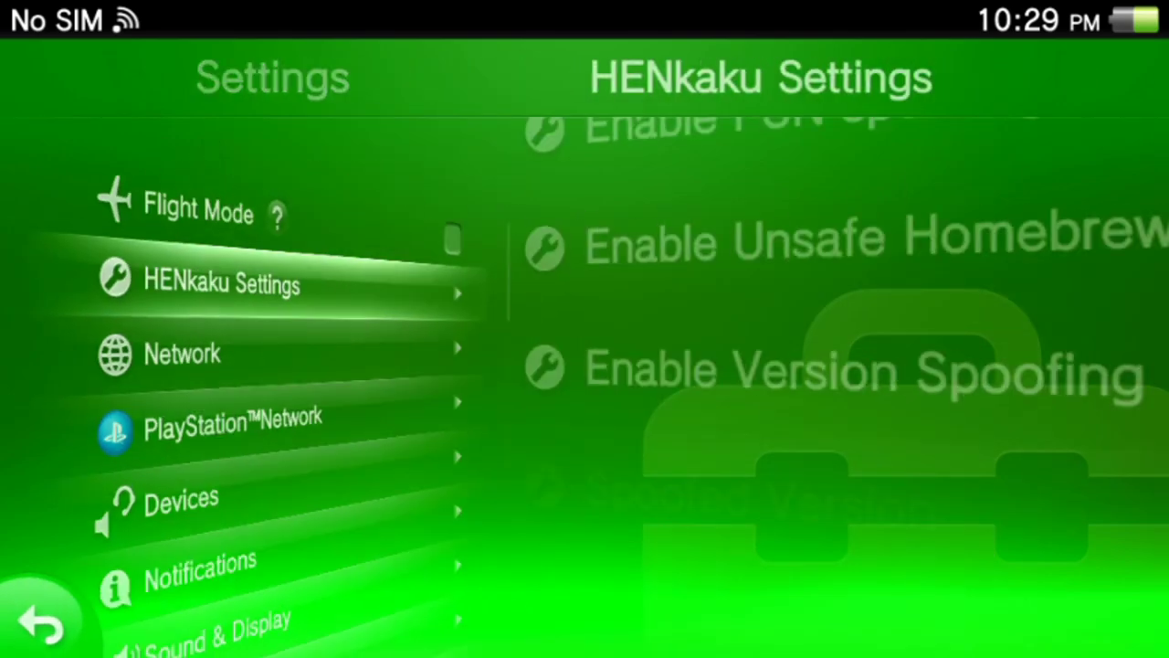
pyautogui.press('Down')
pyautogui.press('Down')
pyautogui.press('Down')
pyautogui.press('Down')
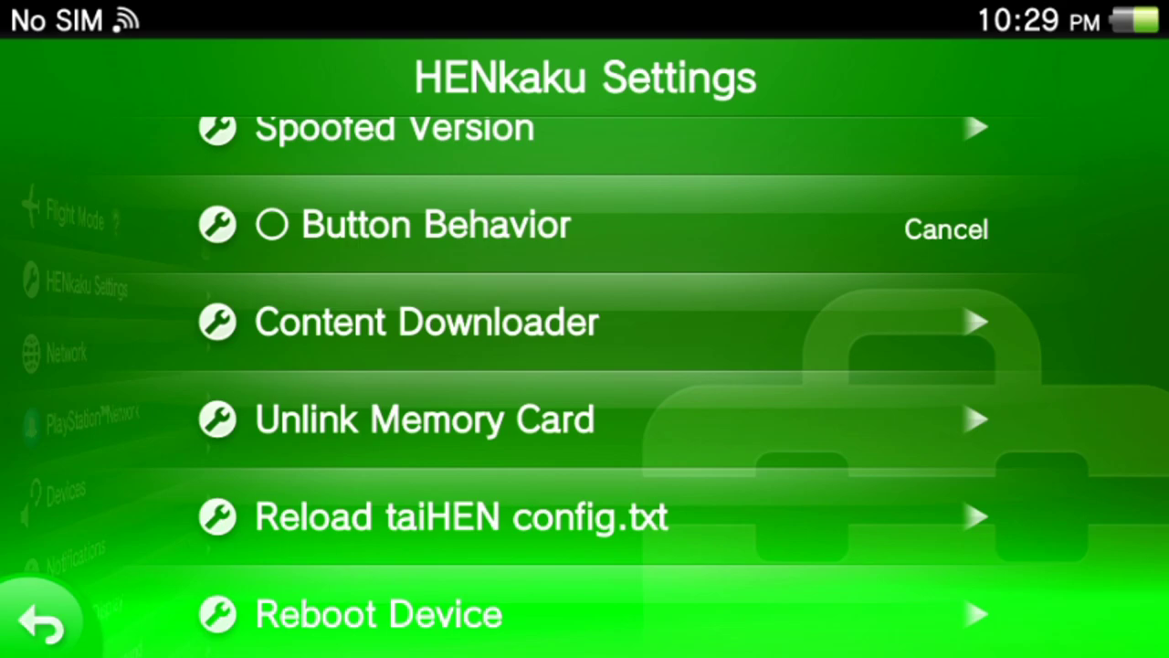
pyautogui.click(461, 516)
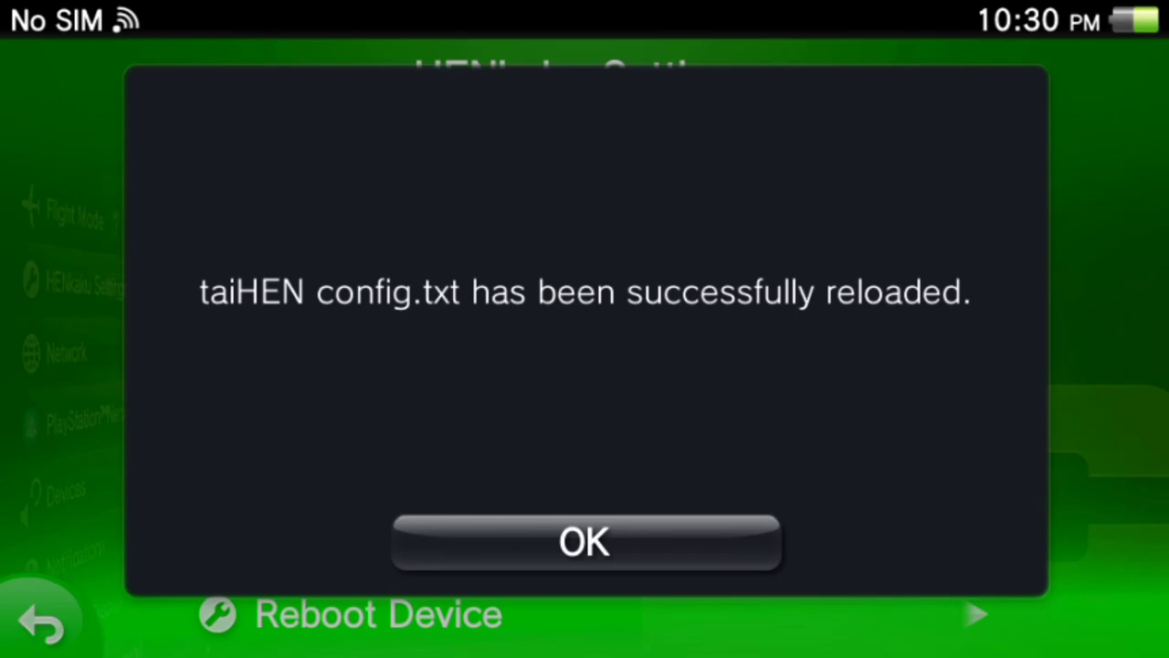
pyautogui.press('Return')
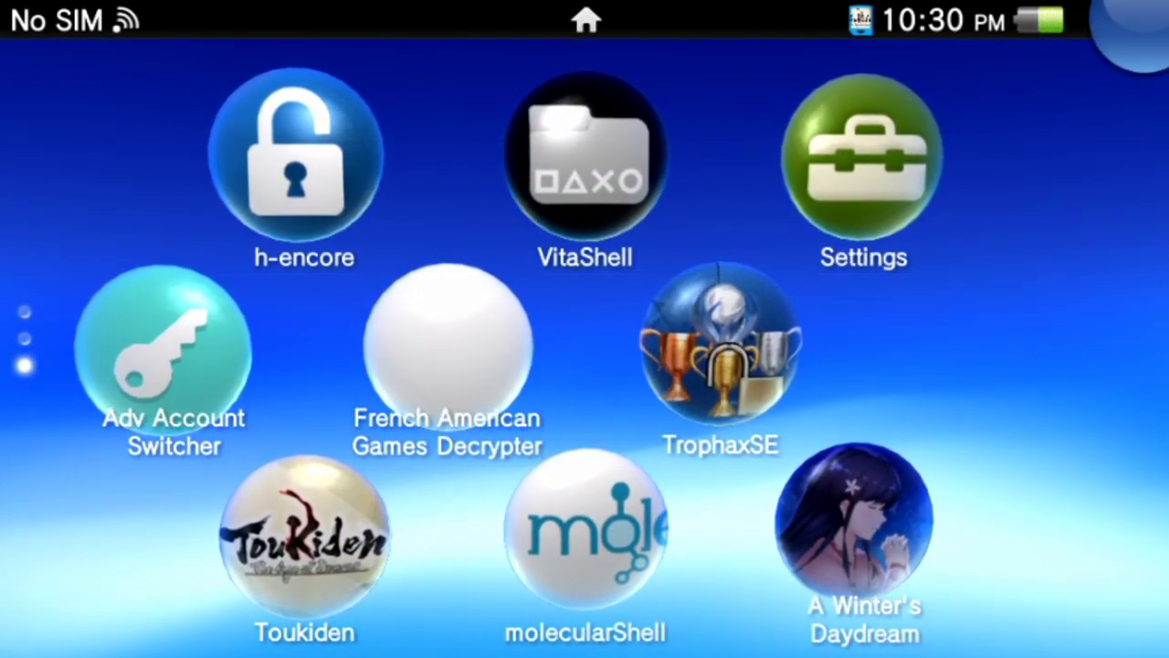
# Launch A Winter's Daydream from its home-screen bubble via Start on its LiveArea.
pyautogui.click(854, 521)
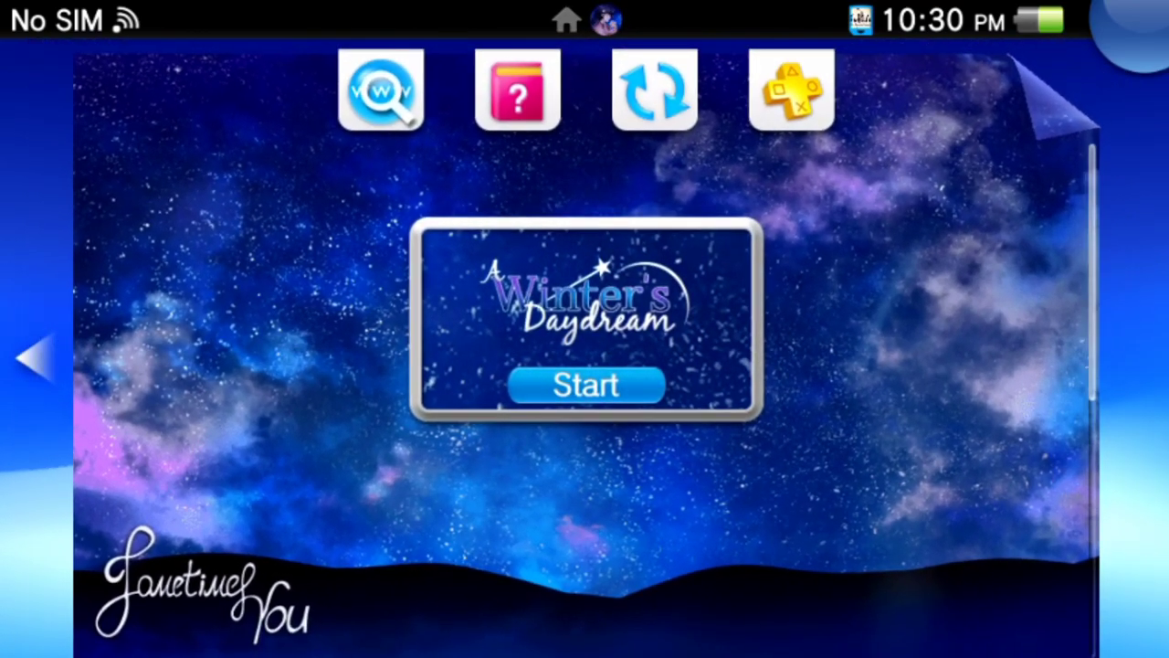
pyautogui.click(586, 385)
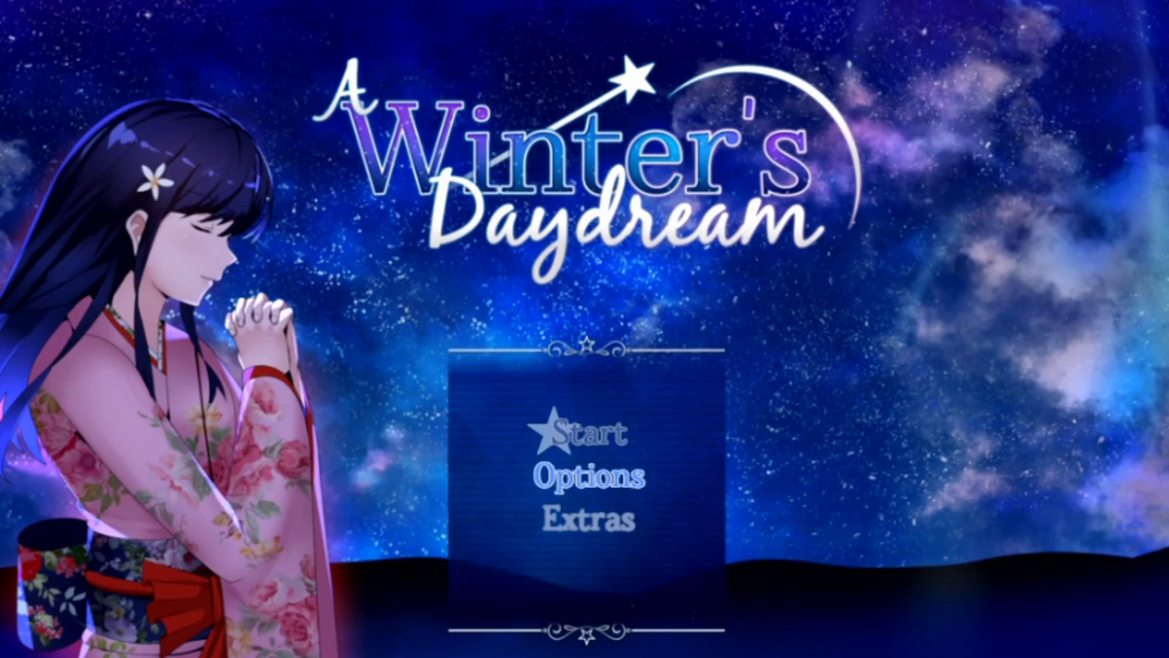
# Move the title-menu cursor between Start and Options, leaving it on Start.
pyautogui.press('Down')
pyautogui.press('Up')
pyautogui.press('Down')
pyautogui.press('Up')
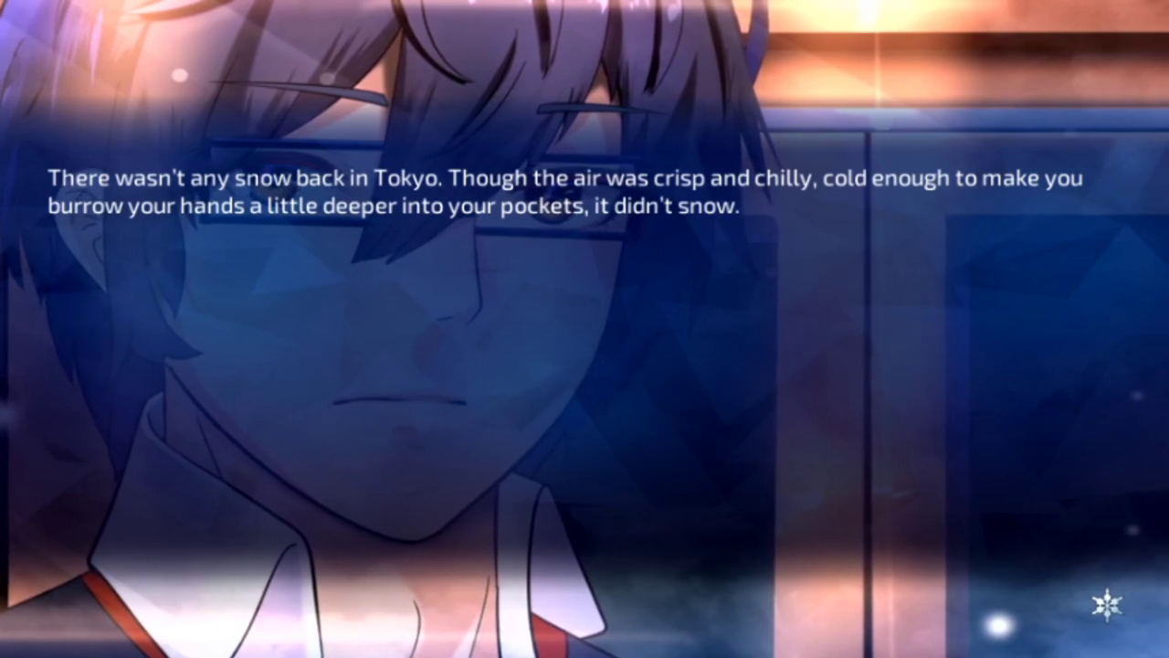
# Pause the game, unlock the Frozen tears trophy with Trophax L+START, and return to LiveArea.
pyautogui.press('Escape')
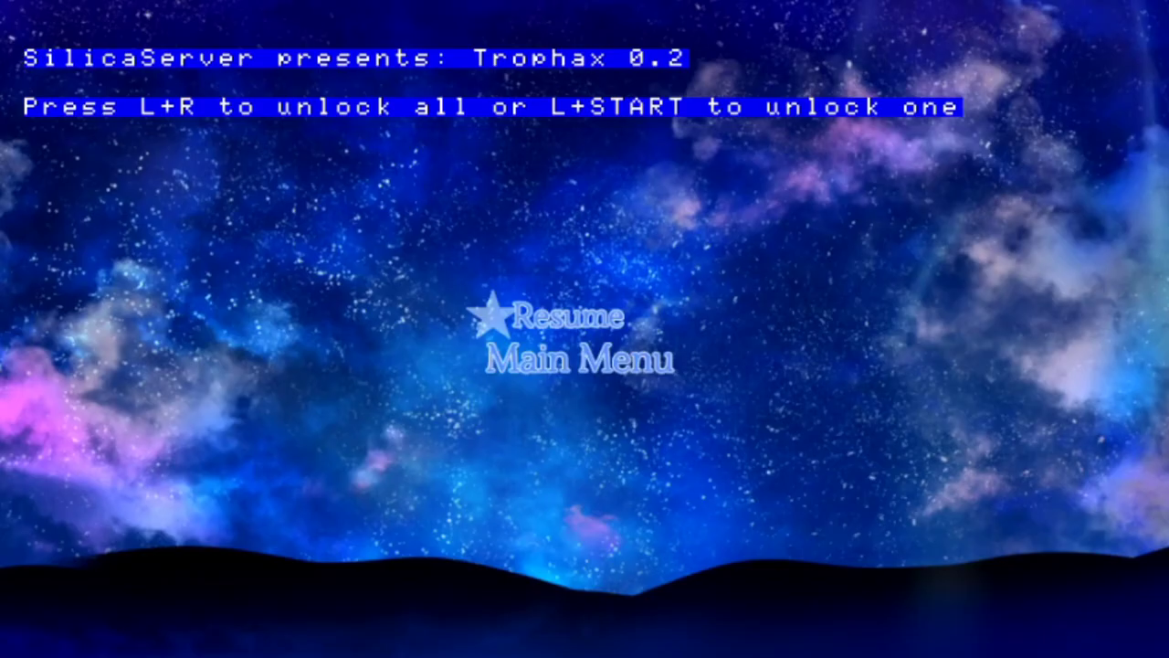
pyautogui.hotkey('q', 'Return')
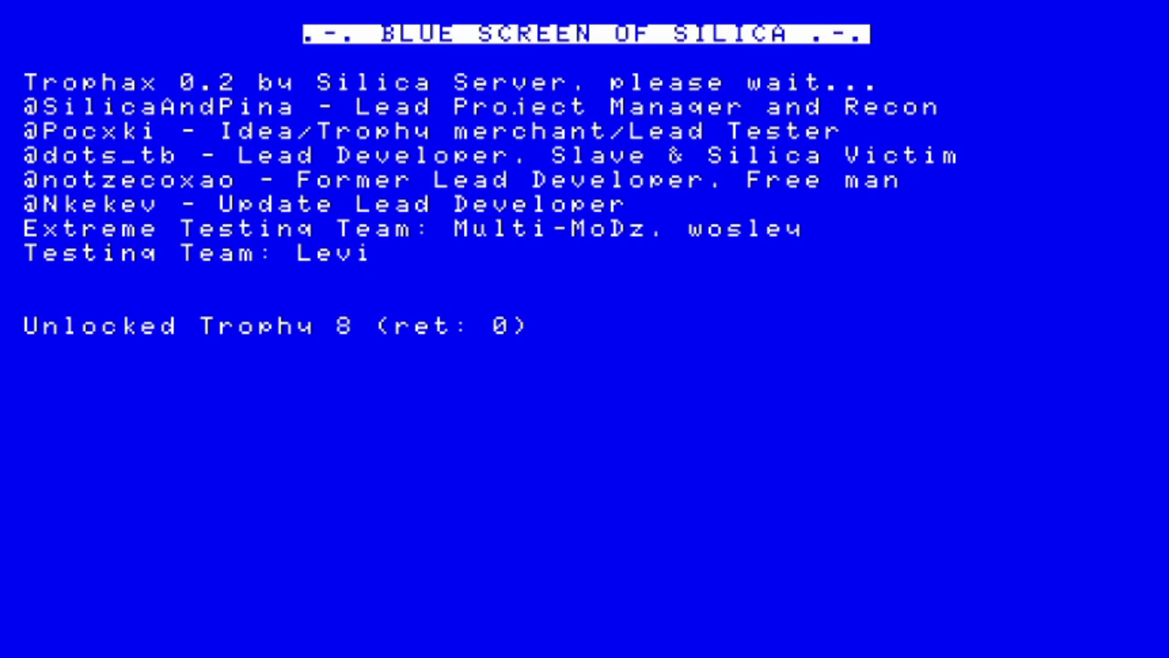
pyautogui.press('p')
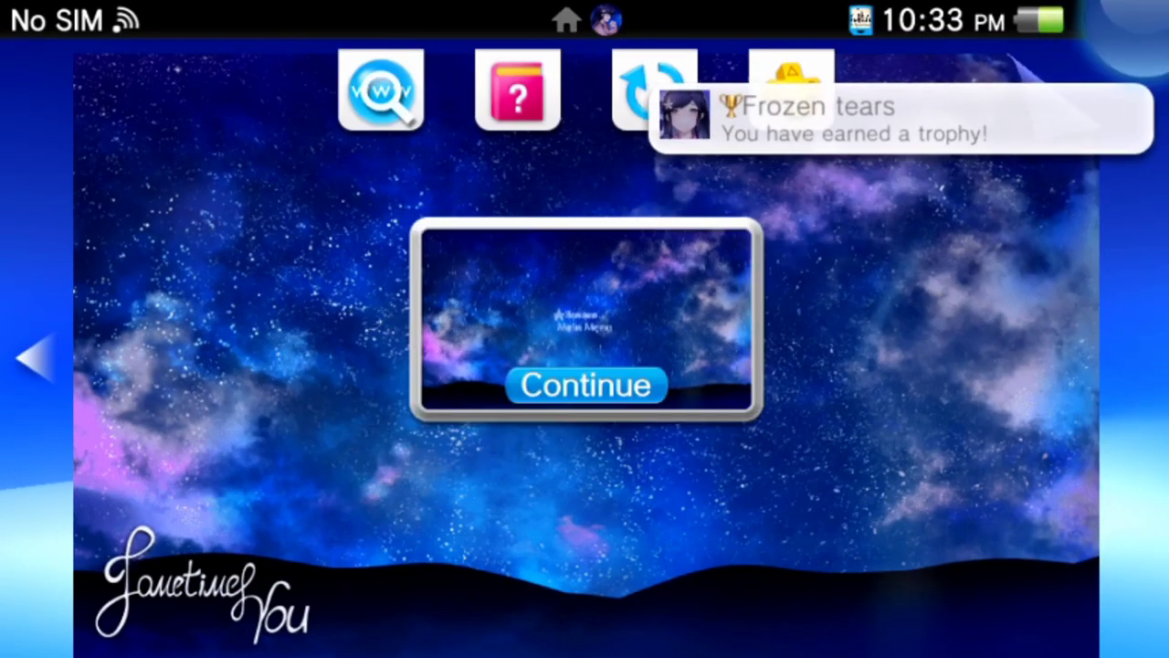